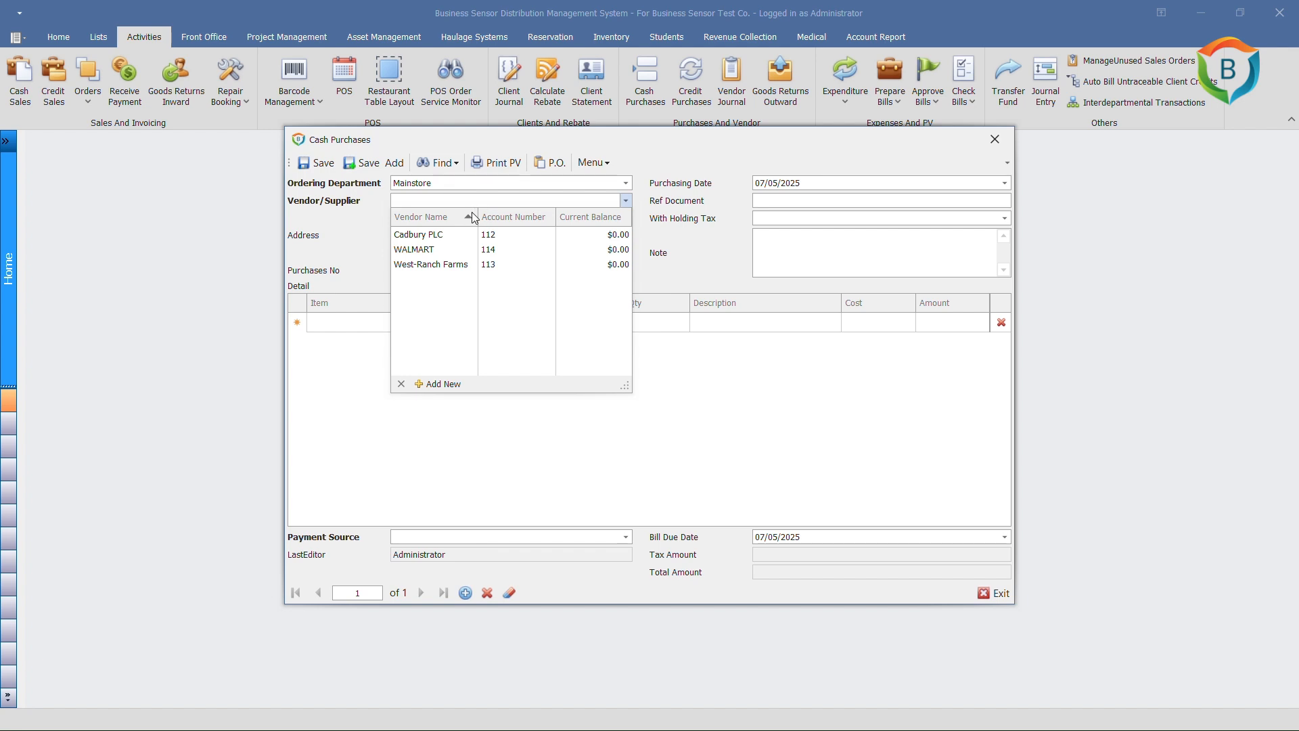
Choose West-Ranch Farms as the vendor and enter Farm Fresh Yogurt as the first purchase line with quantity 50
{"action": "left_click", "coordinate": [437, 265]}
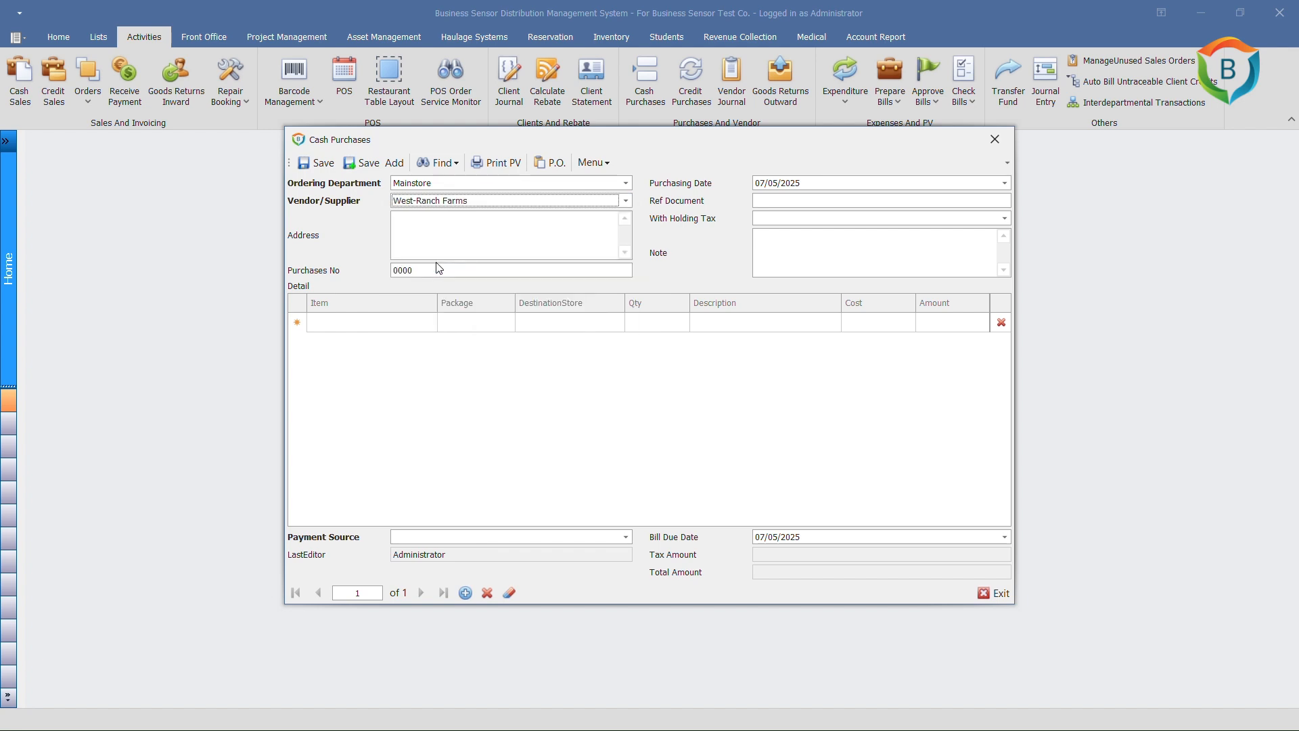
{"action": "left_click", "coordinate": [429, 329]}
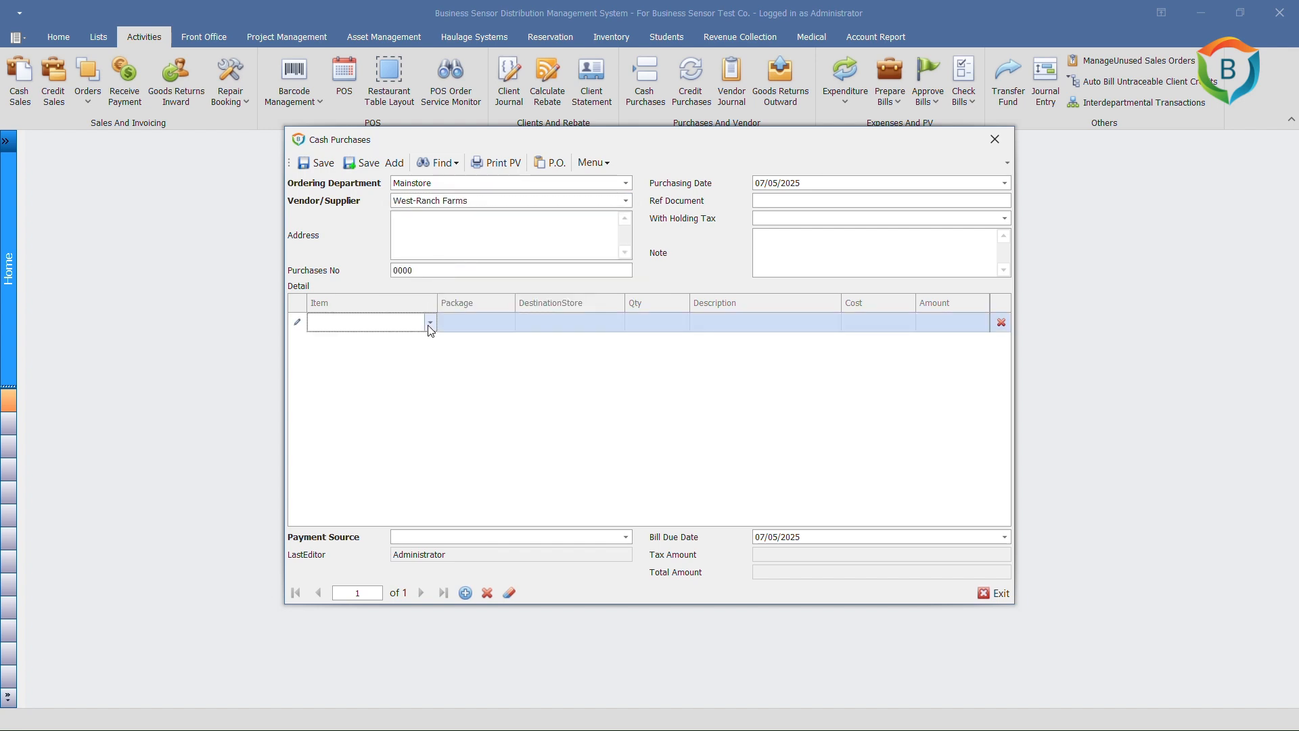
{"action": "left_click", "coordinate": [431, 324]}
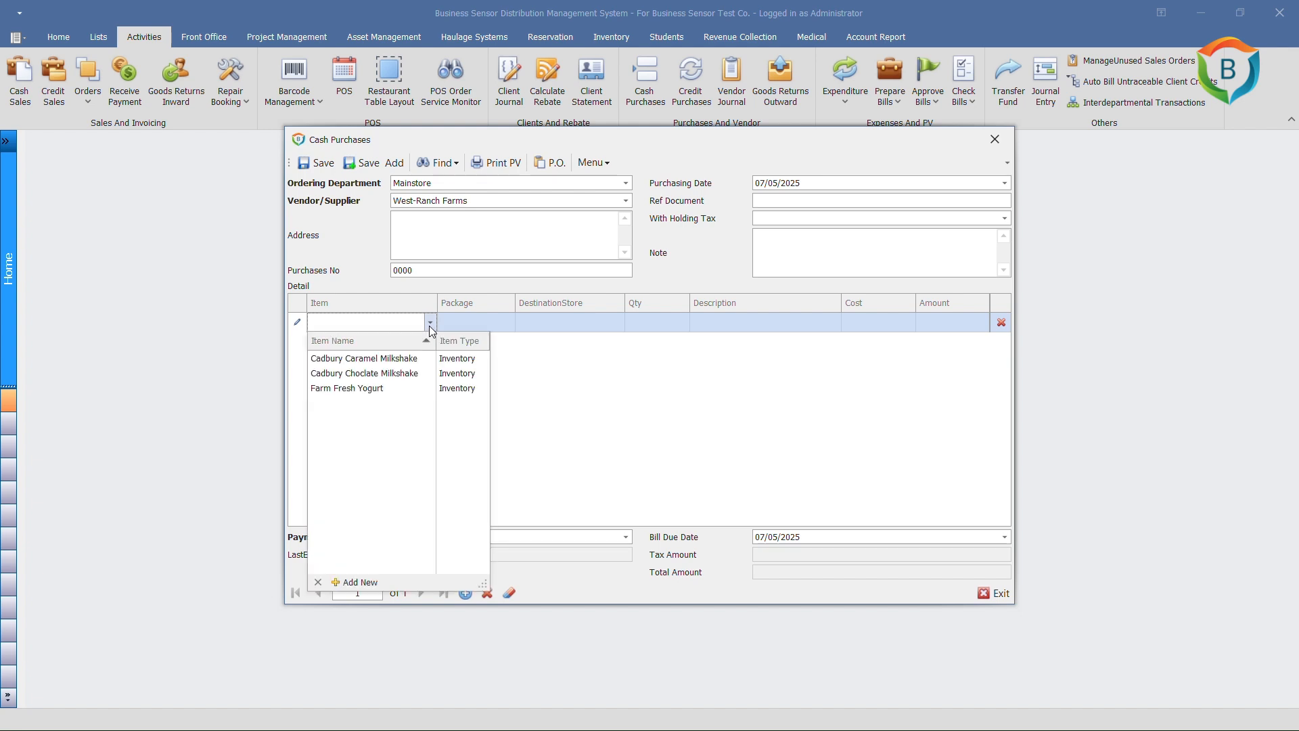
{"action": "left_click", "coordinate": [398, 388]}
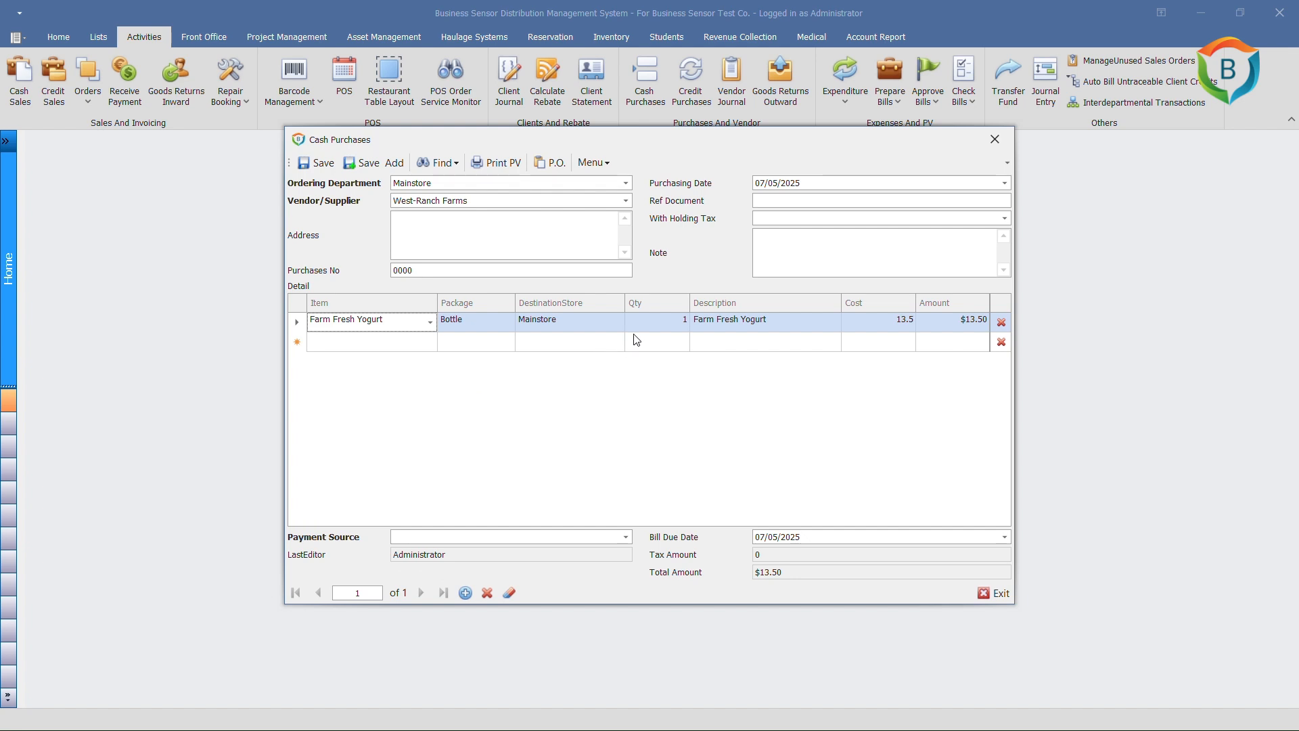
{"action": "left_click", "coordinate": [653, 319]}
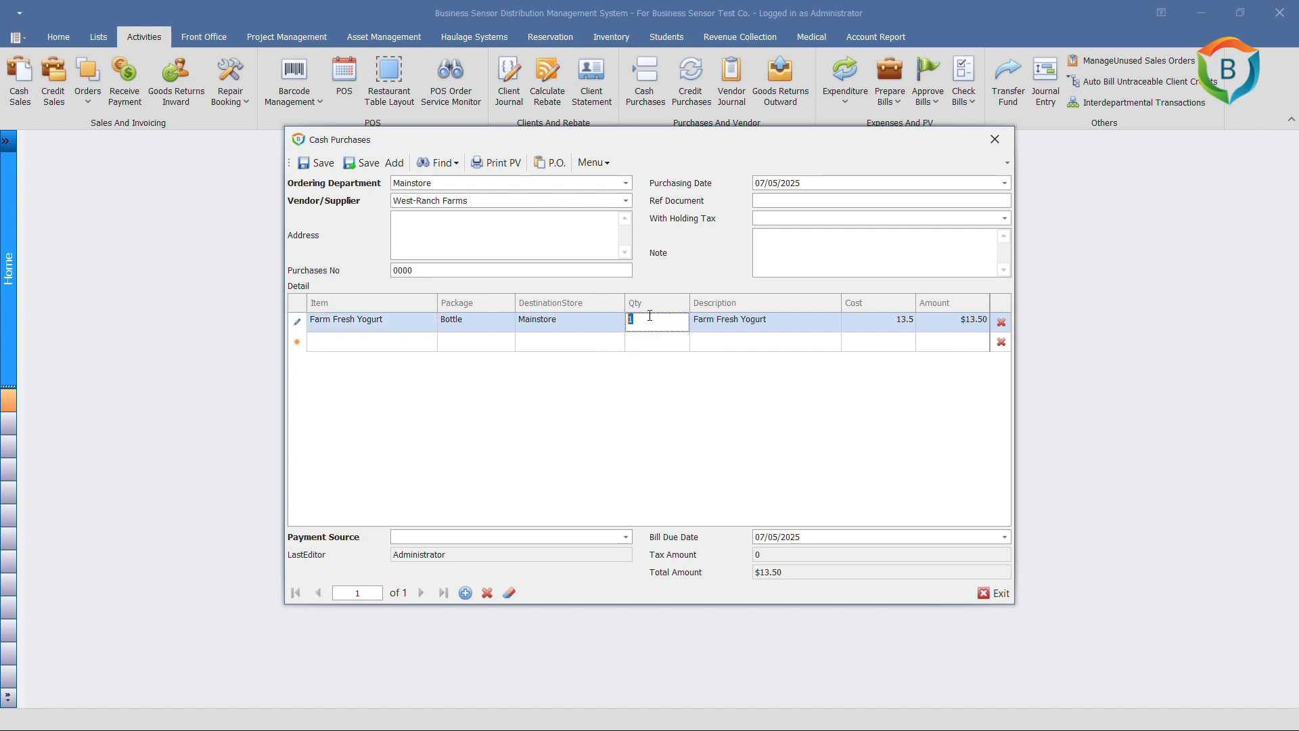
{"action": "type", "text": "50"}
Add a second purchase line for Cadbury Choclate Milkshake with quantity 45
{"action": "left_click", "coordinate": [426, 341]}
{"action": "left_click", "coordinate": [429, 341]}
{"action": "left_click", "coordinate": [393, 393]}
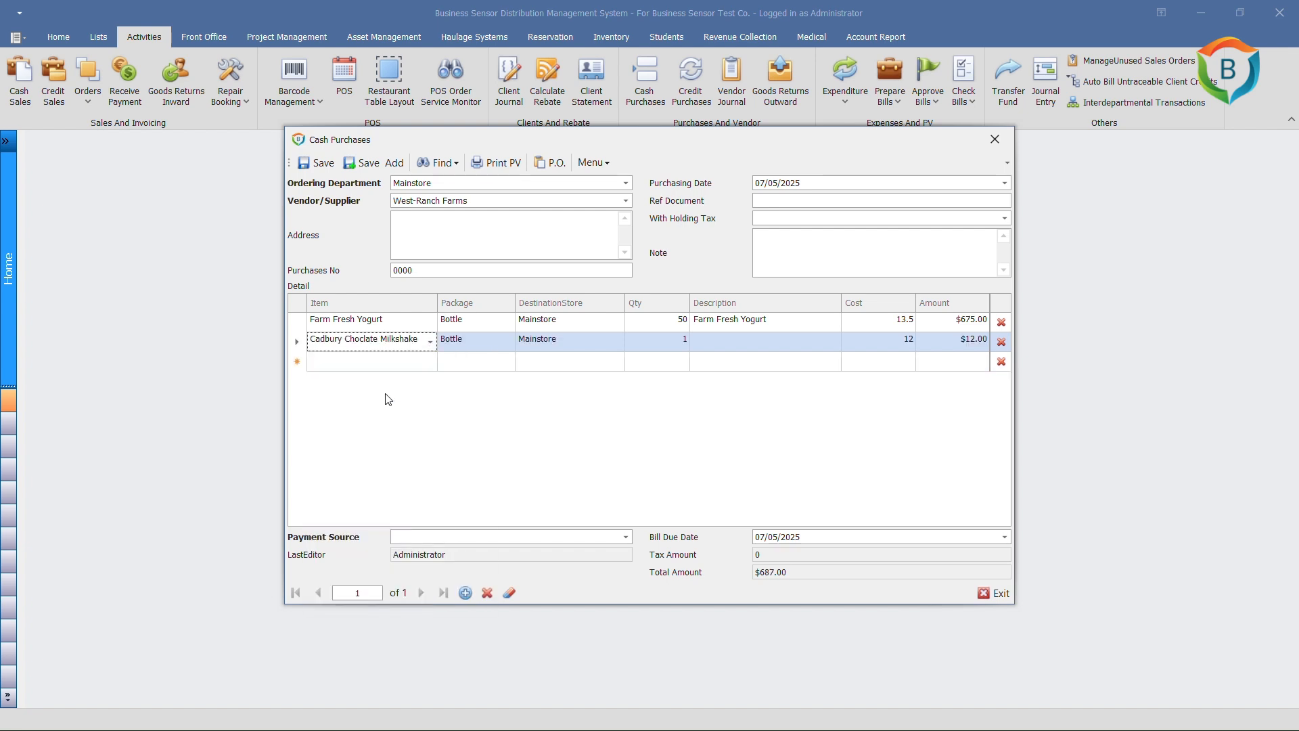
{"action": "left_click", "coordinate": [678, 339]}
{"action": "type", "text": "4"}
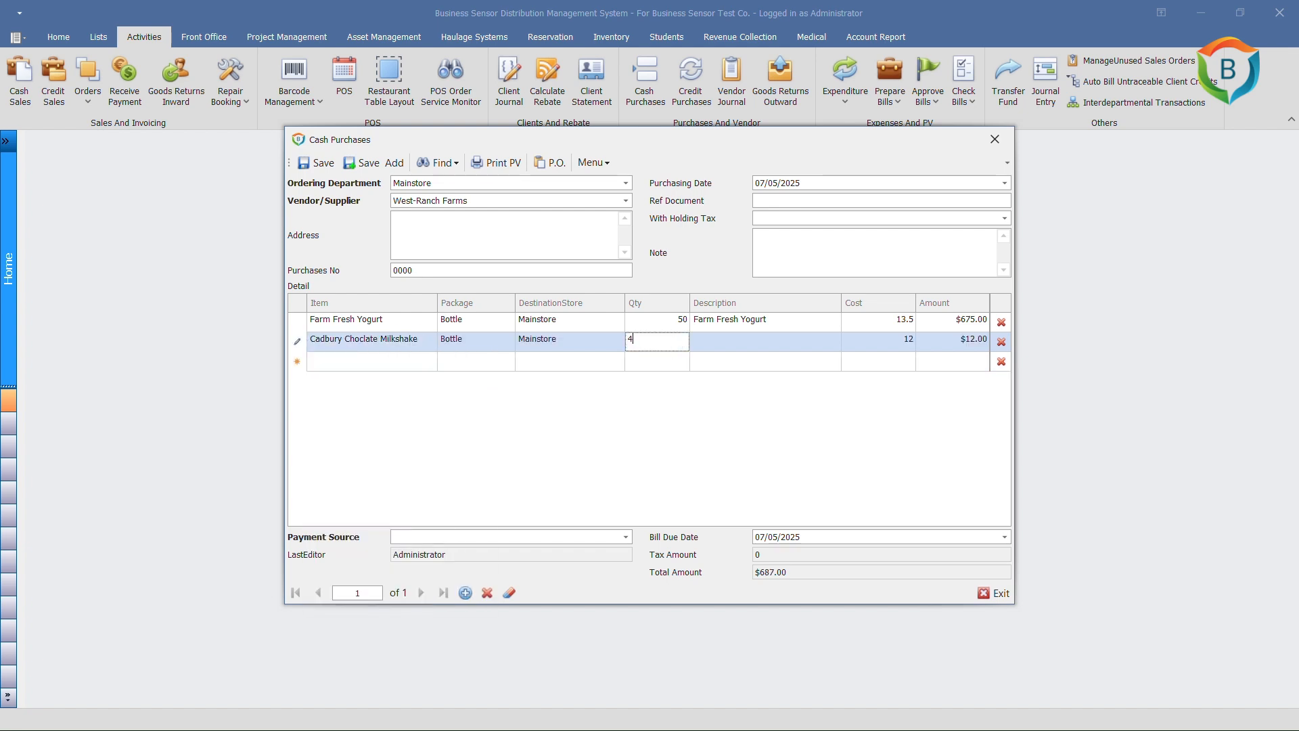
{"action": "type", "text": "5"}
{"action": "key", "text": "Return"}
Set the payment source to Cash and save the cash purchase
{"action": "left_click", "coordinate": [625, 537]}
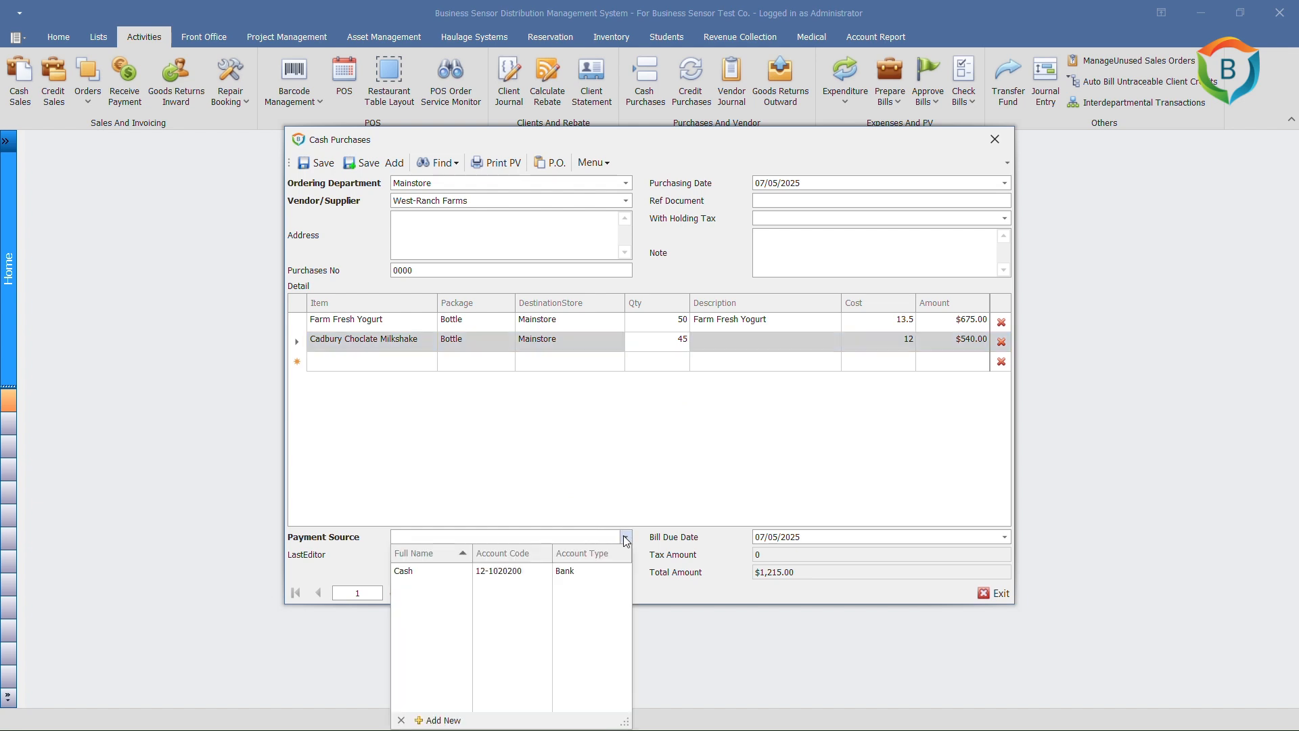
{"action": "left_click", "coordinate": [518, 572]}
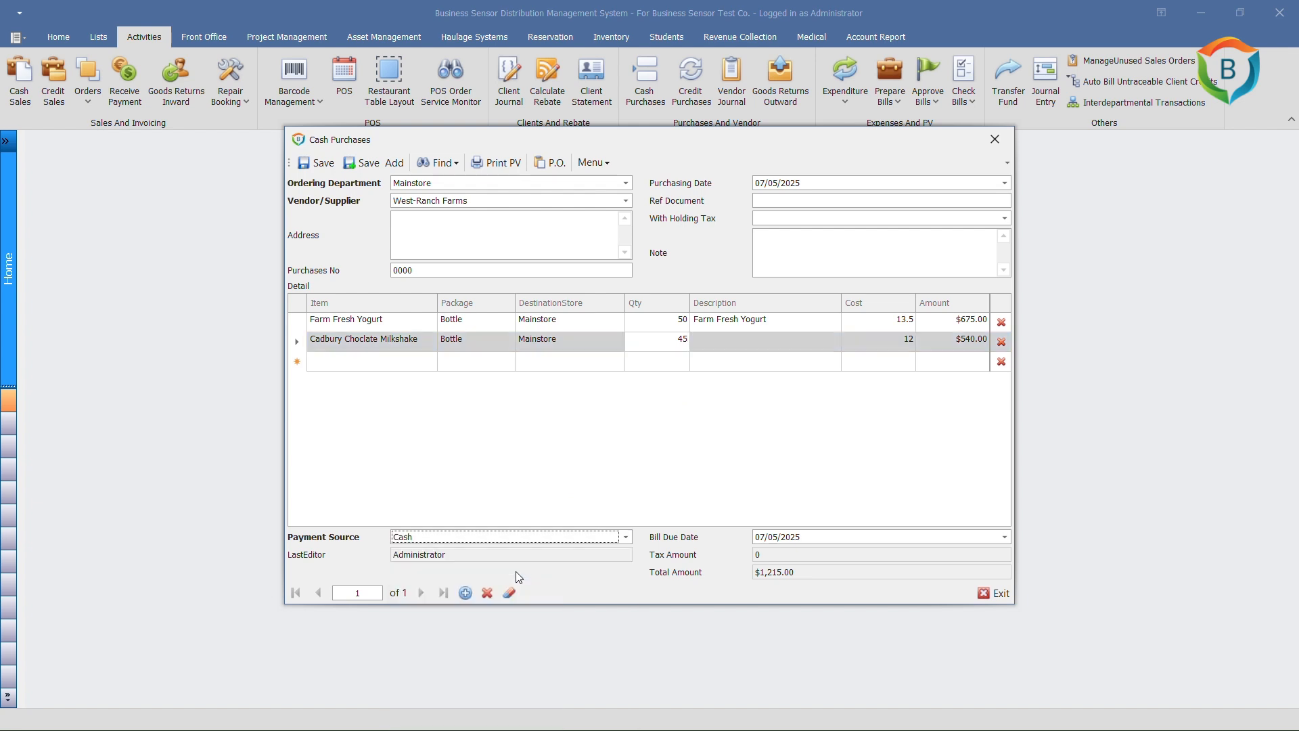
{"action": "left_click", "coordinate": [545, 487]}
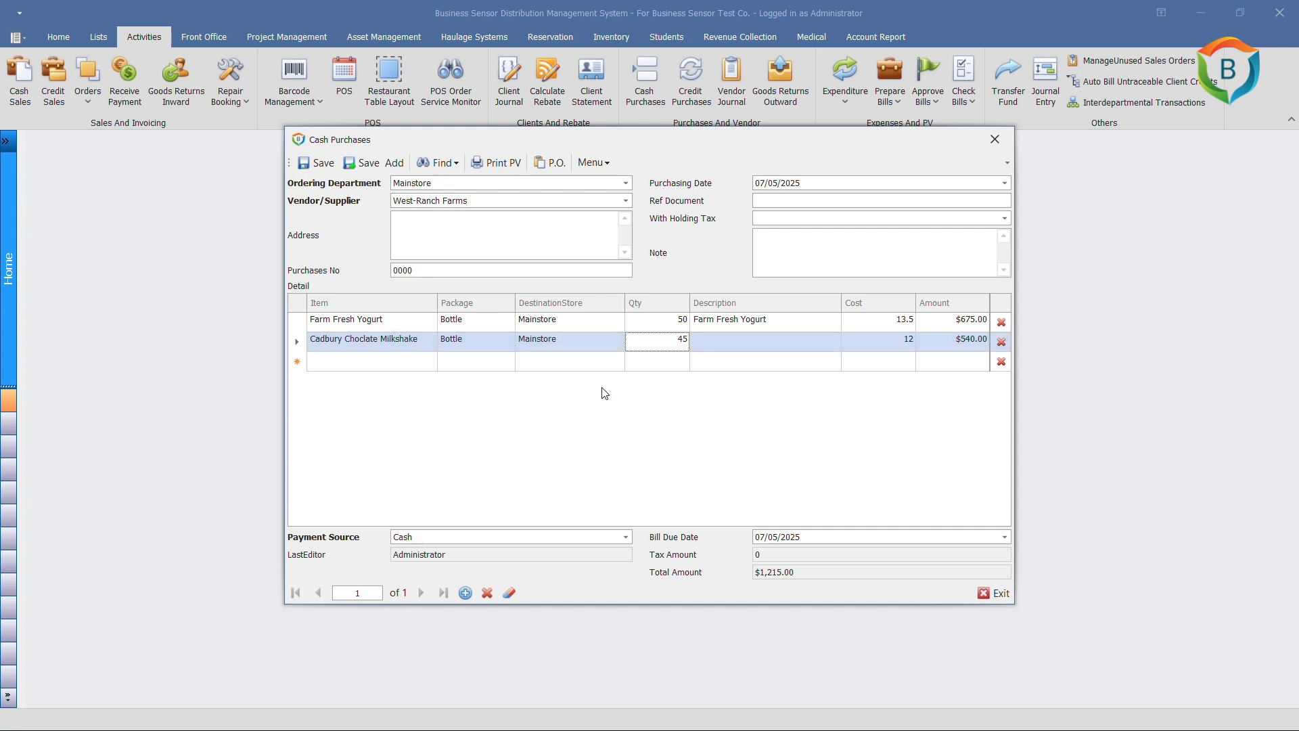
{"action": "left_click", "coordinate": [320, 164]}
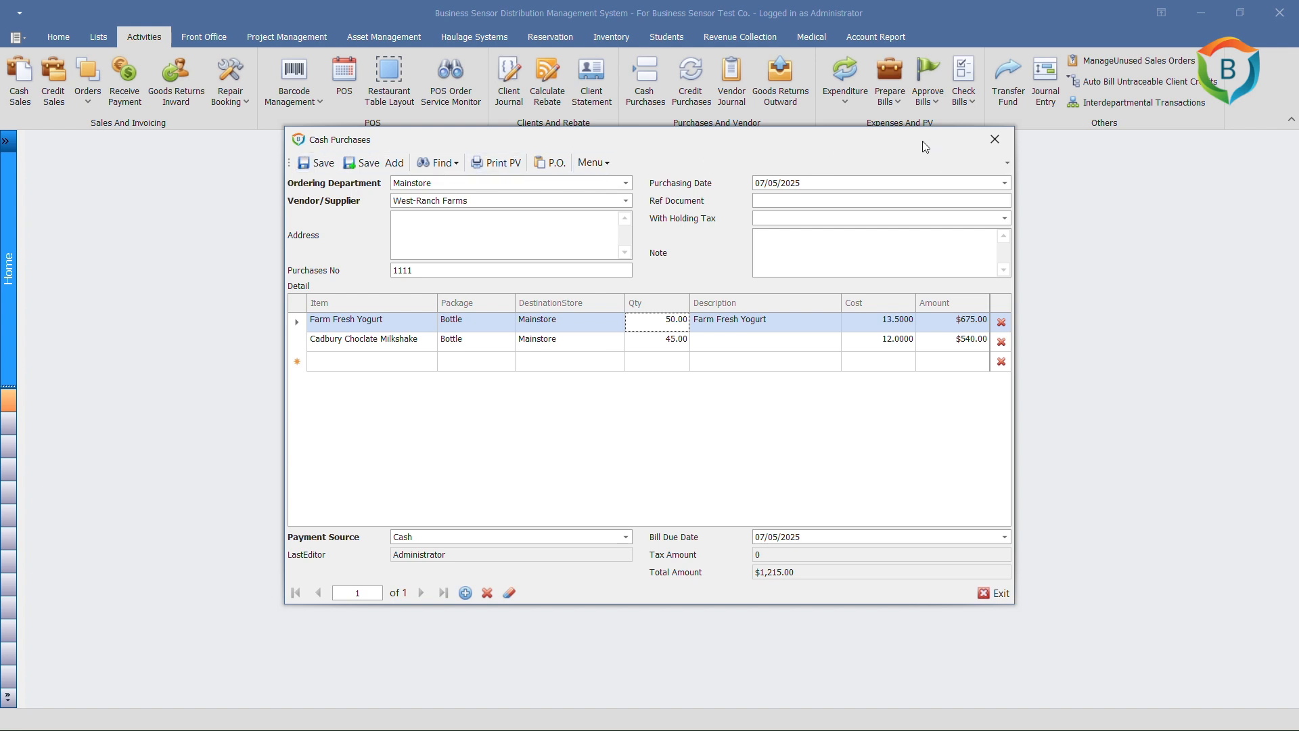
Open the vendor ledger report and the detailed ledger of West-Ranch Farms, moving the Cash Purchases form out of the way
{"action": "left_click_drag", "start_coordinate": [925, 147], "coordinate": [667, 220]}
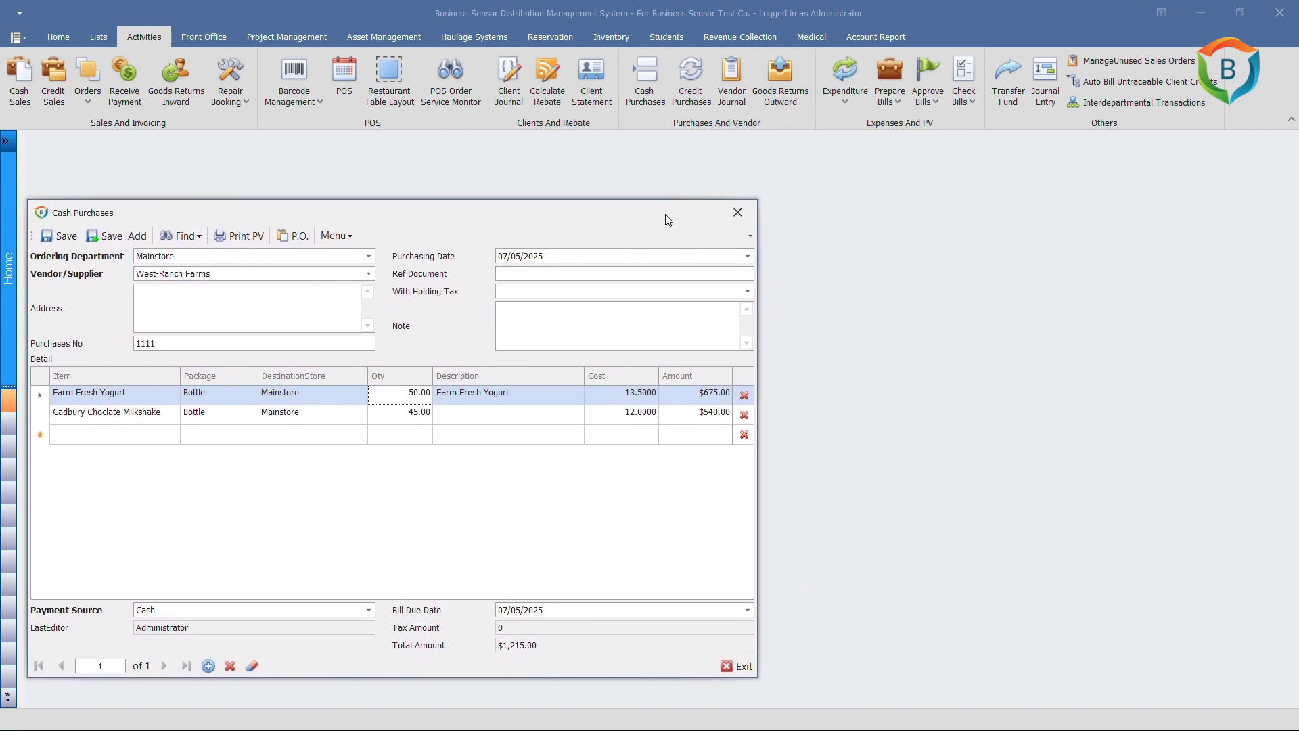
{"action": "left_click", "coordinate": [880, 39]}
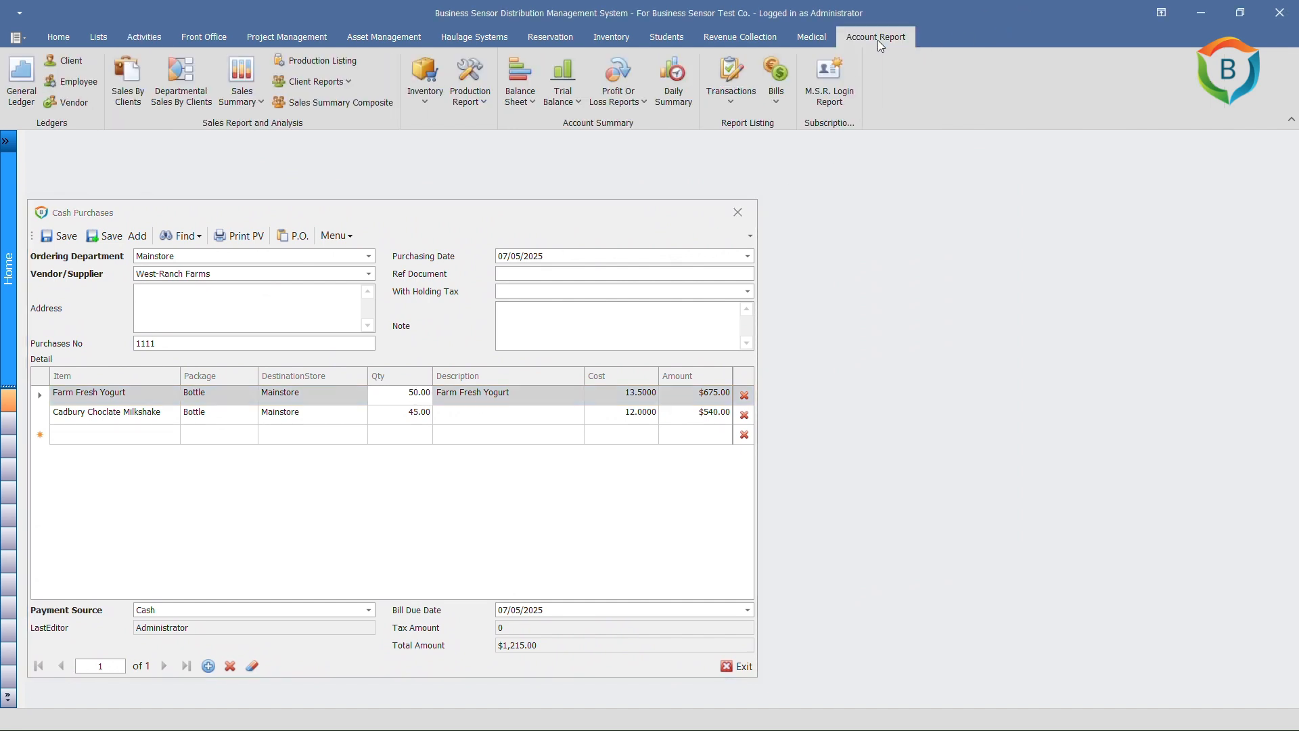
{"action": "left_click", "coordinate": [70, 104]}
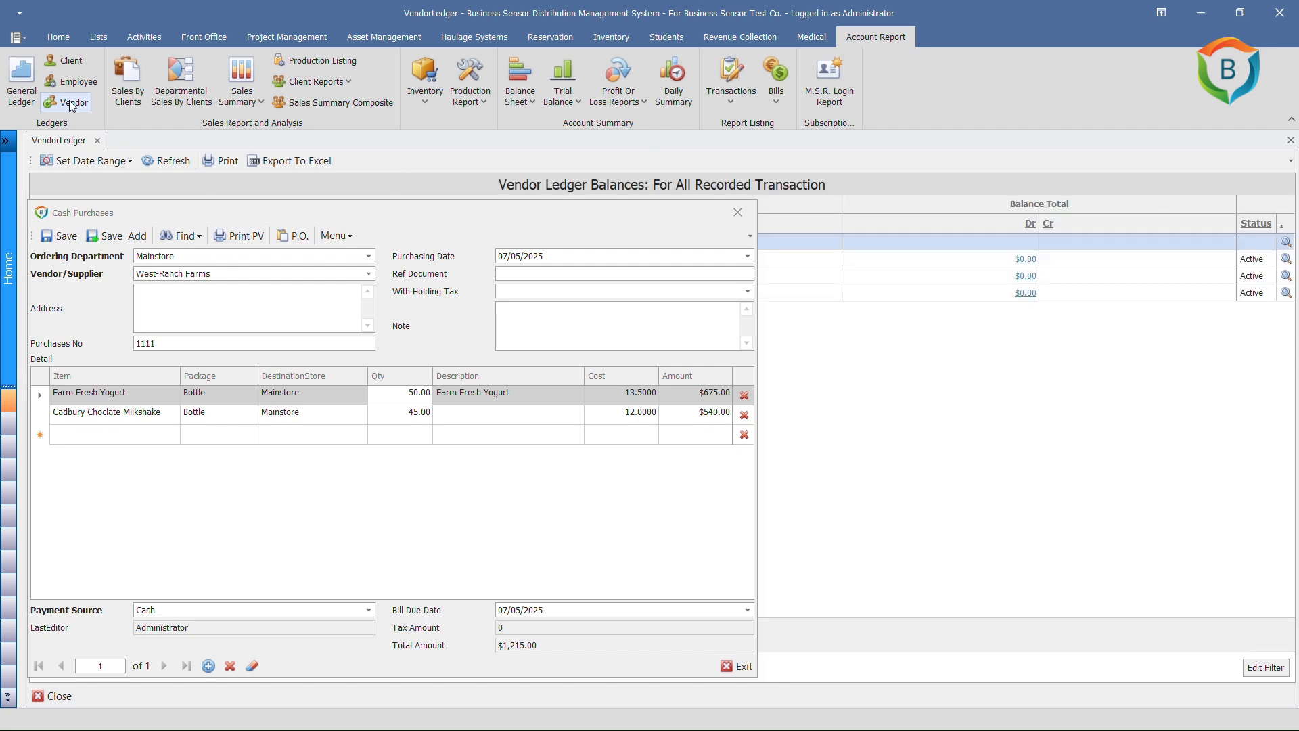
{"action": "left_click_drag", "start_coordinate": [241, 222], "coordinate": [255, 372]}
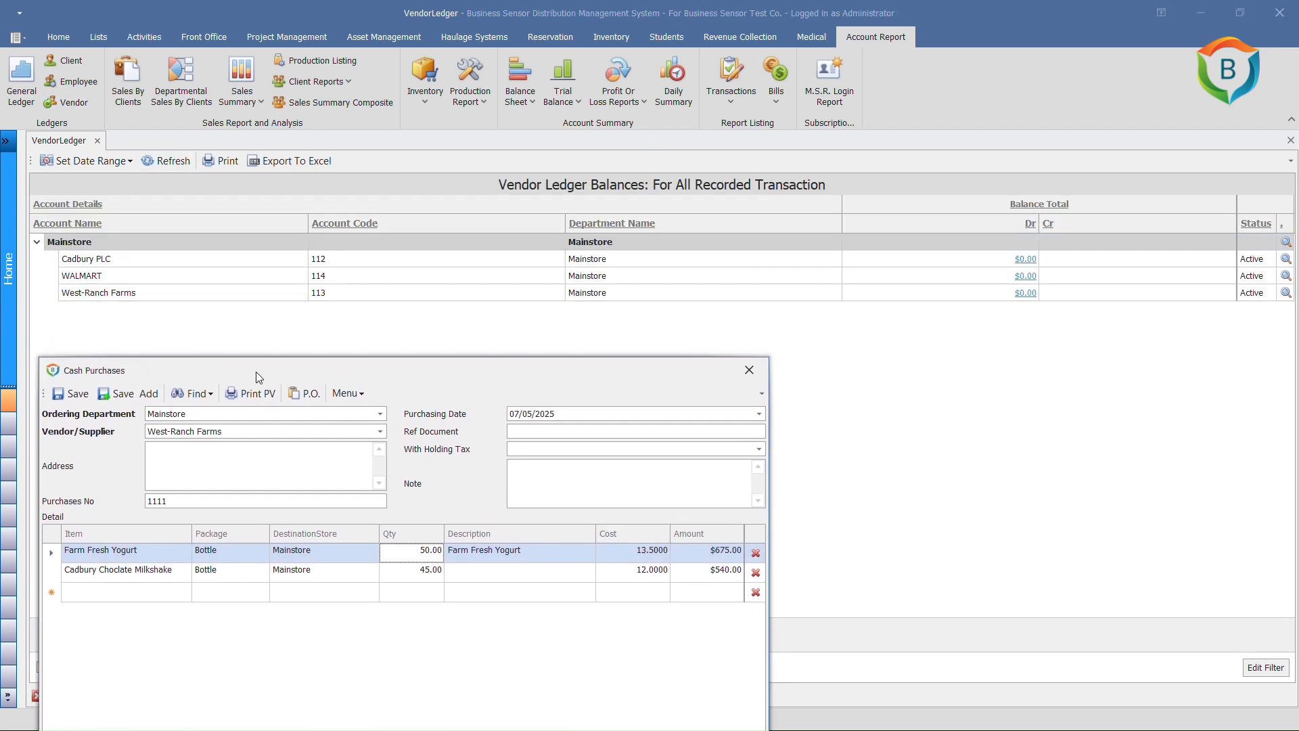
{"action": "left_click", "coordinate": [214, 294]}
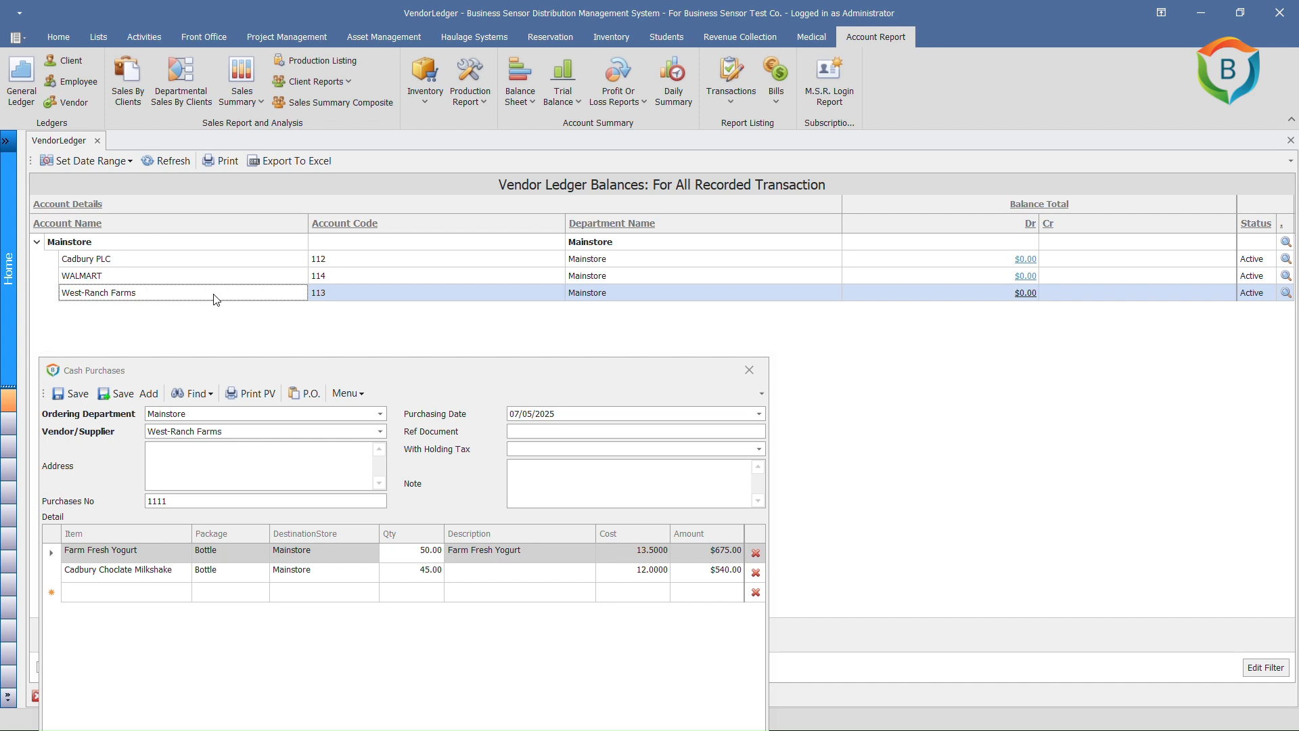
{"action": "left_click", "coordinate": [1286, 293]}
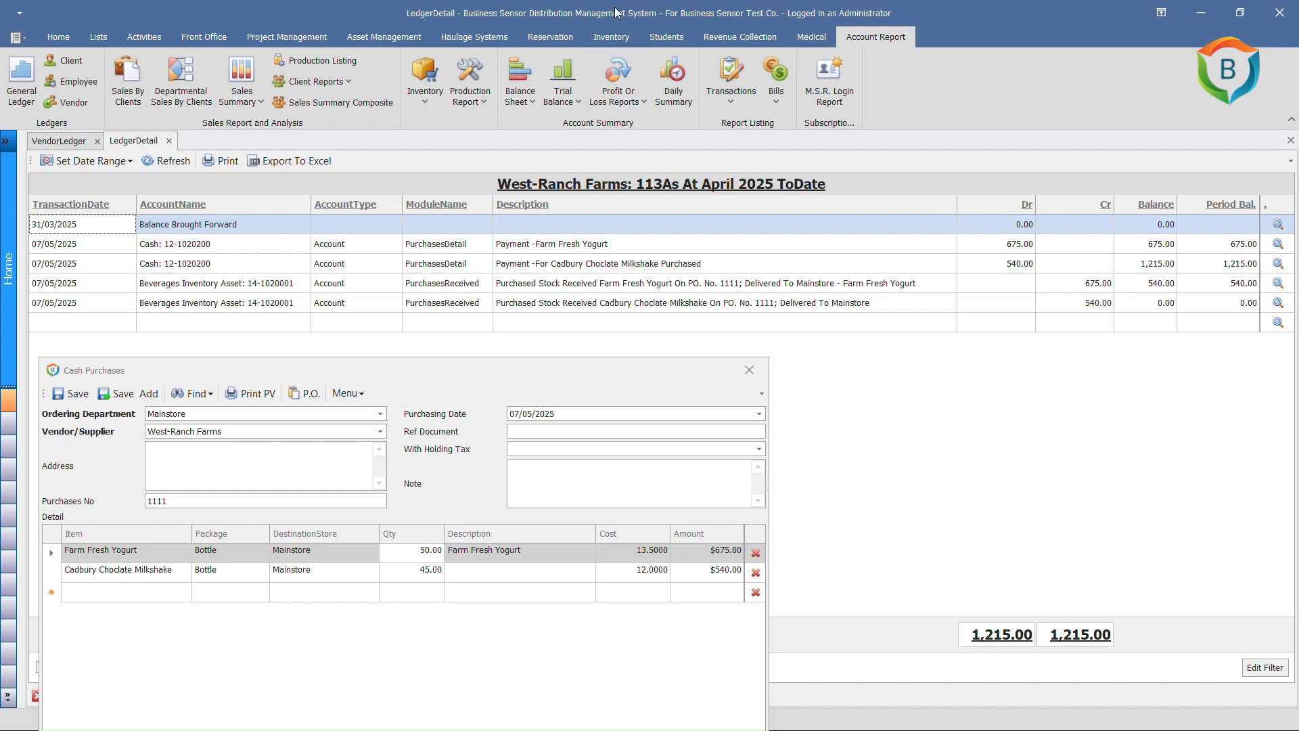
Compare the payment and stock-received entries in the West-Ranch Farms ledger with the line amounts on the cash purchase
{"action": "left_click", "coordinate": [569, 24]}
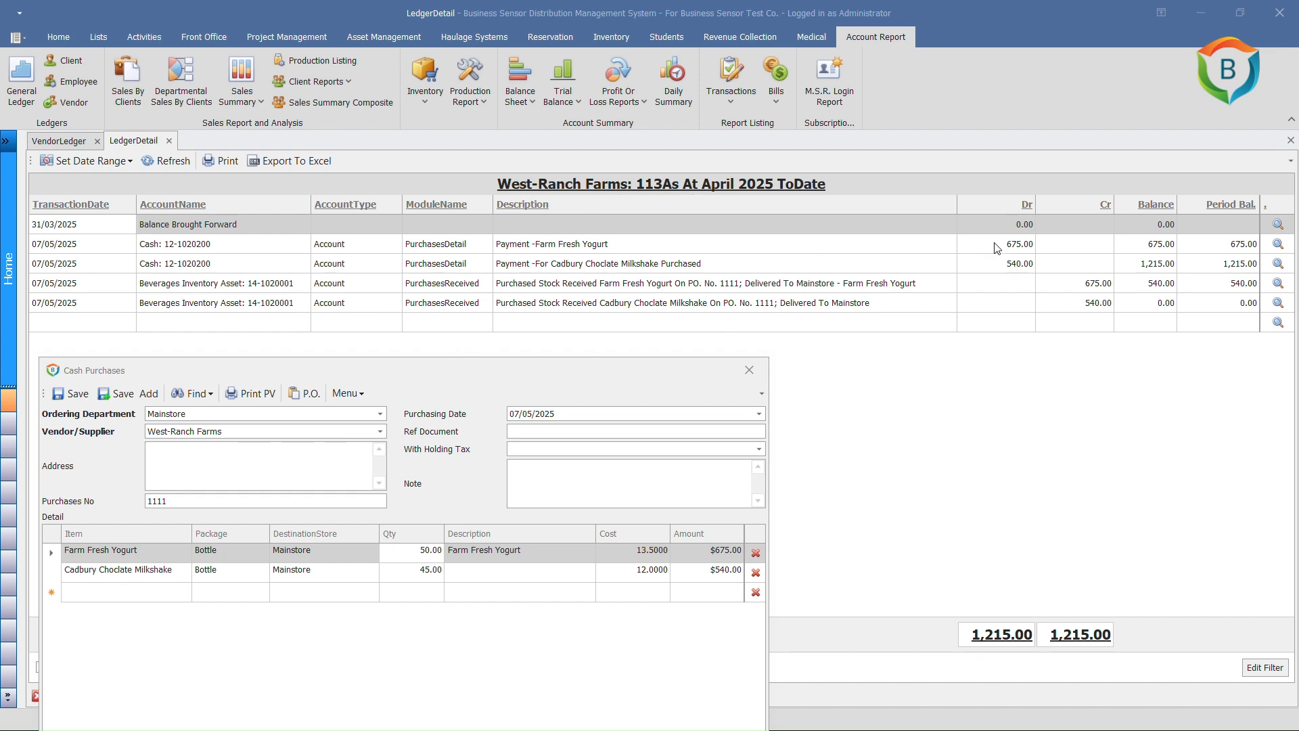
{"action": "left_click", "coordinate": [1030, 243]}
{"action": "left_click", "coordinate": [718, 550]}
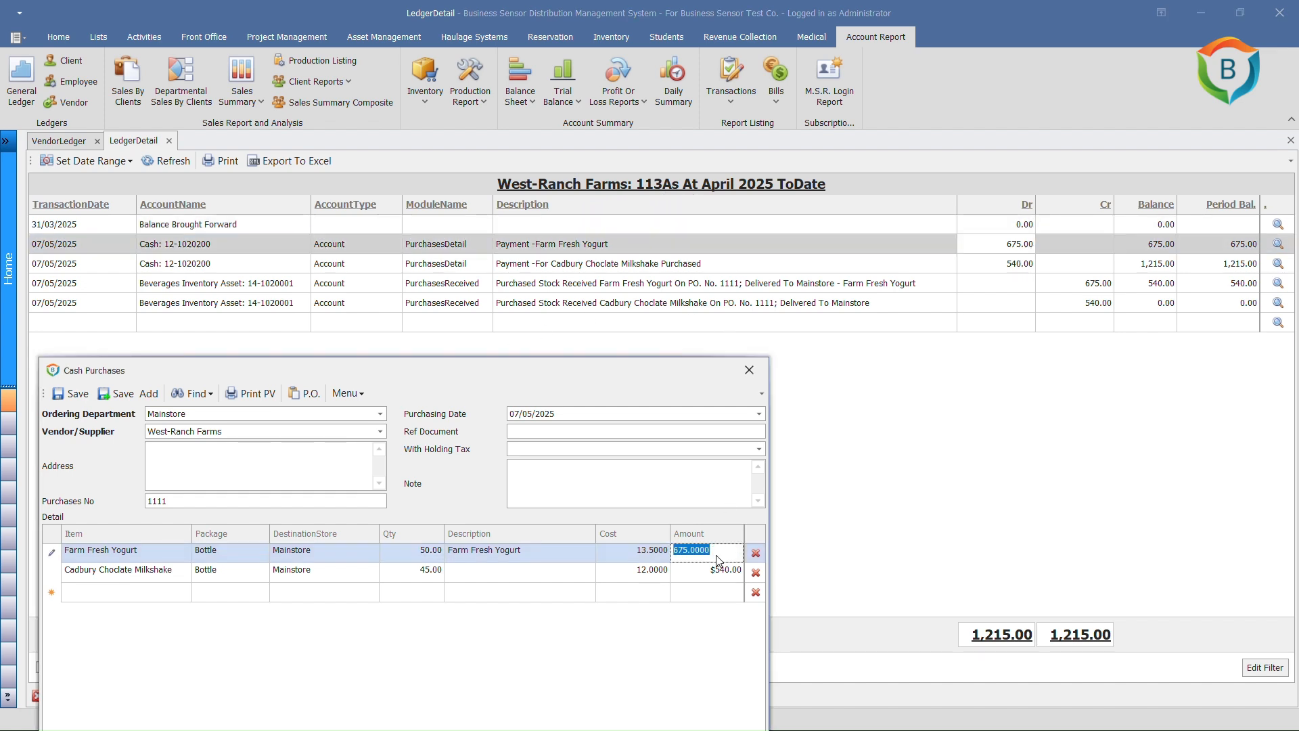
{"action": "left_click", "coordinate": [1018, 271]}
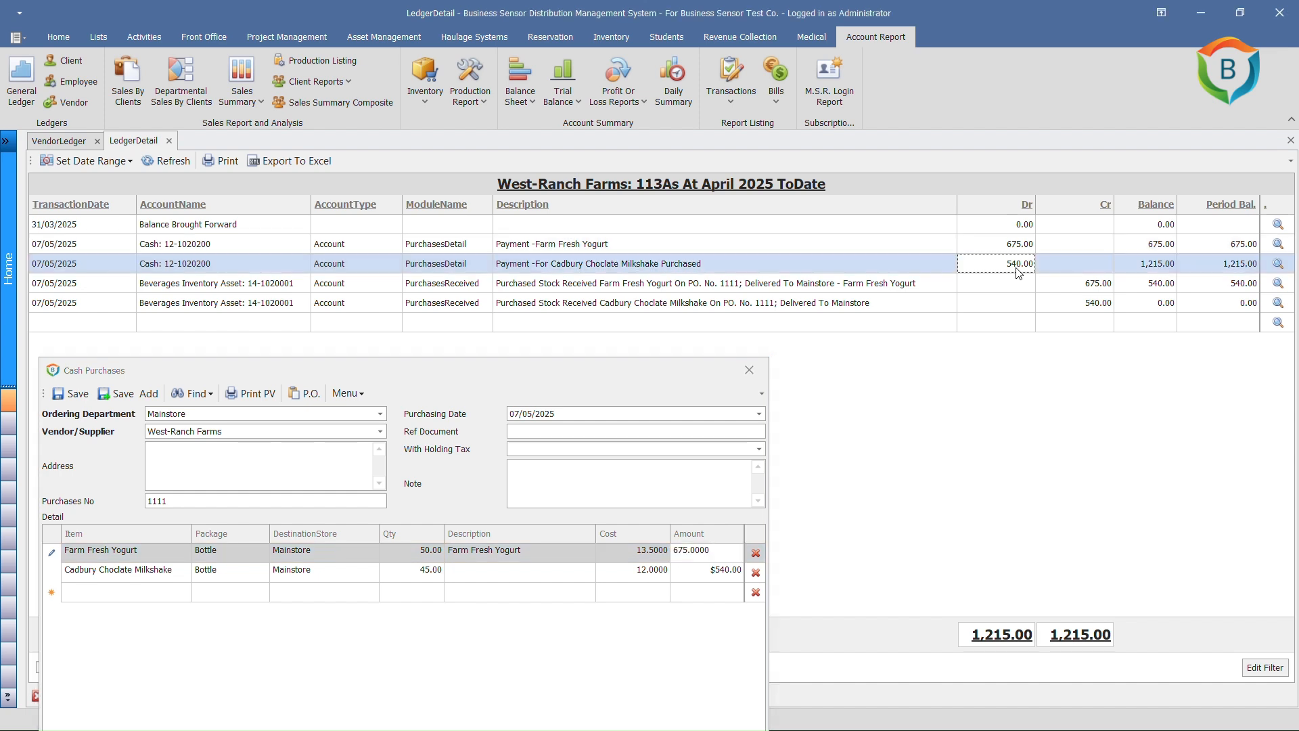
{"action": "left_click", "coordinate": [728, 580]}
{"action": "left_click", "coordinate": [974, 521]}
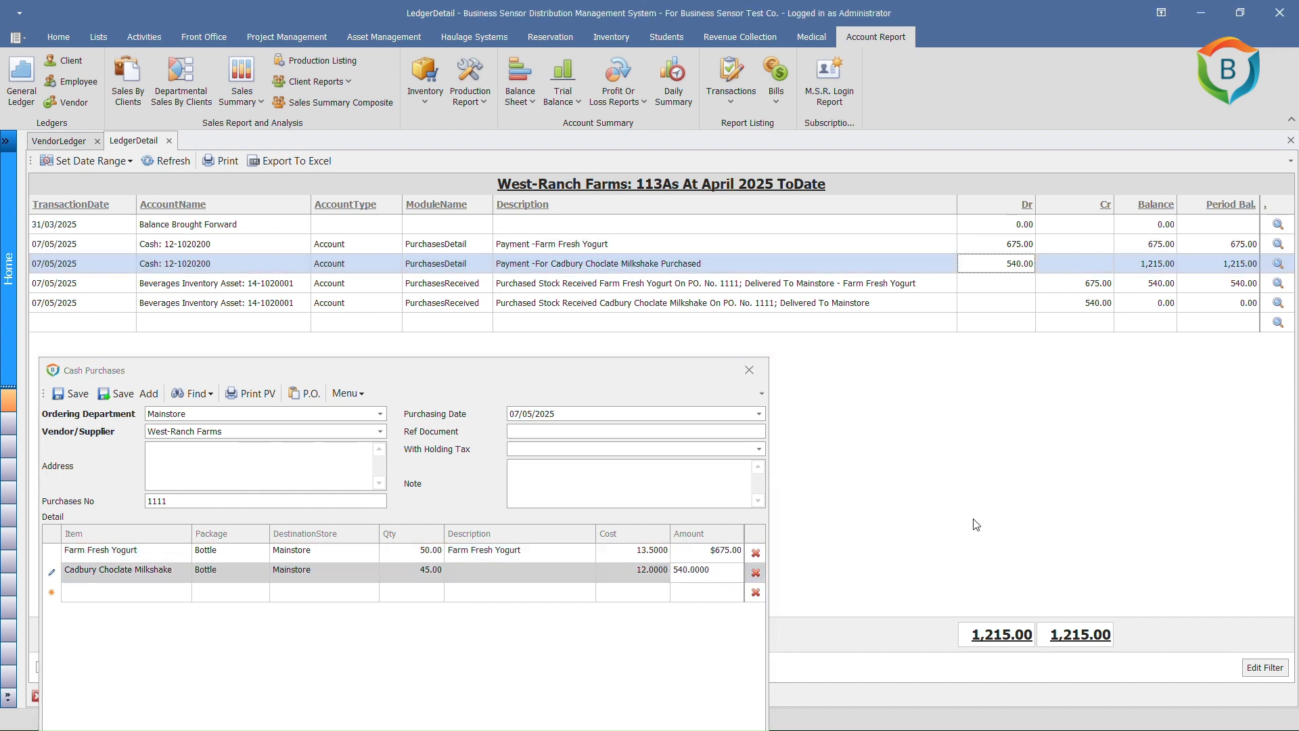
{"action": "left_click", "coordinate": [1094, 289]}
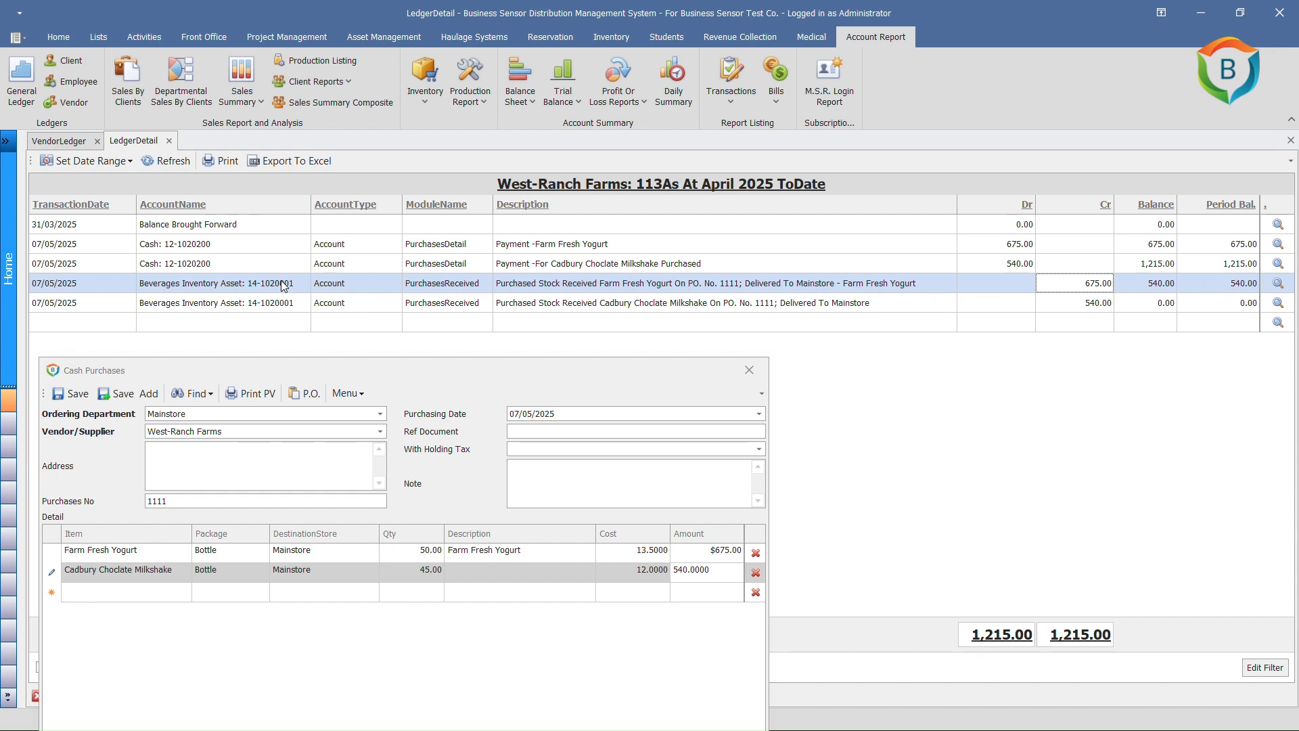
Open the Cash account's details from the general ledger and examine the credit entries for the yogurt and milkshake payments
{"action": "left_click", "coordinate": [31, 75]}
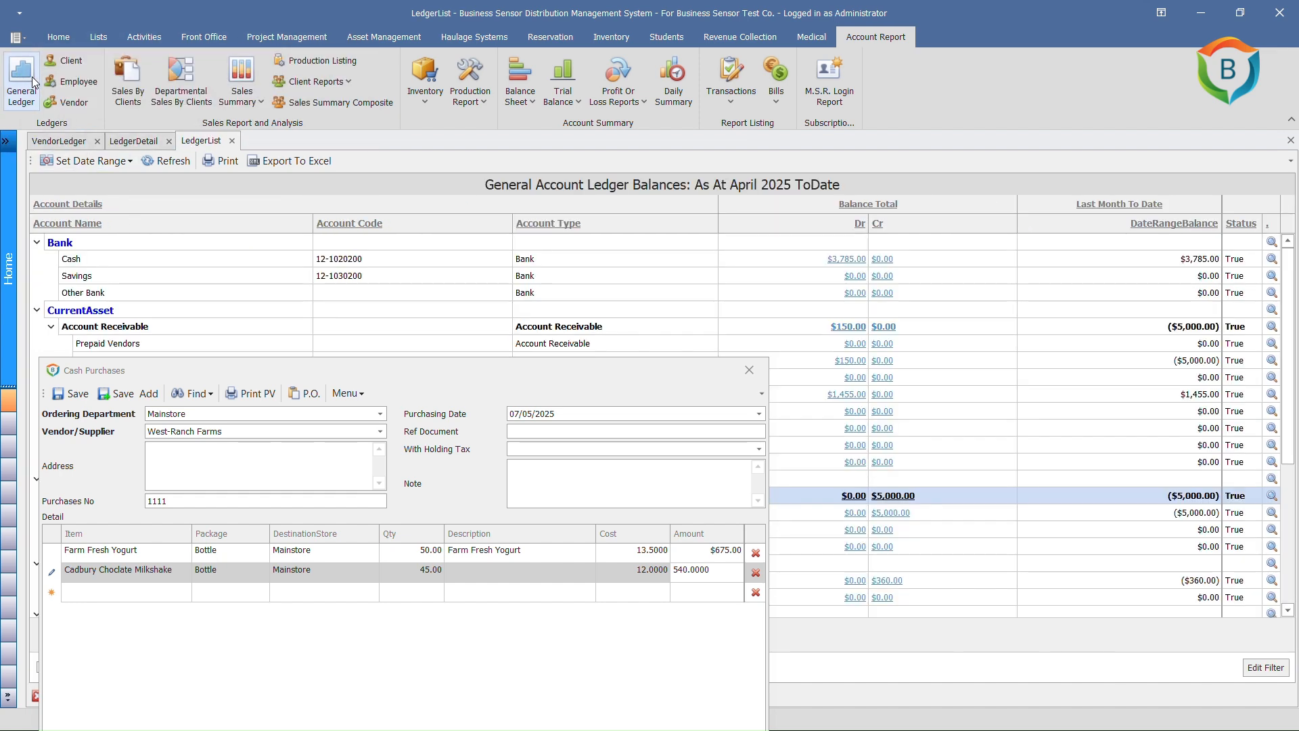
{"action": "left_click_drag", "start_coordinate": [364, 370], "coordinate": [375, 610]}
{"action": "left_click", "coordinate": [107, 261]}
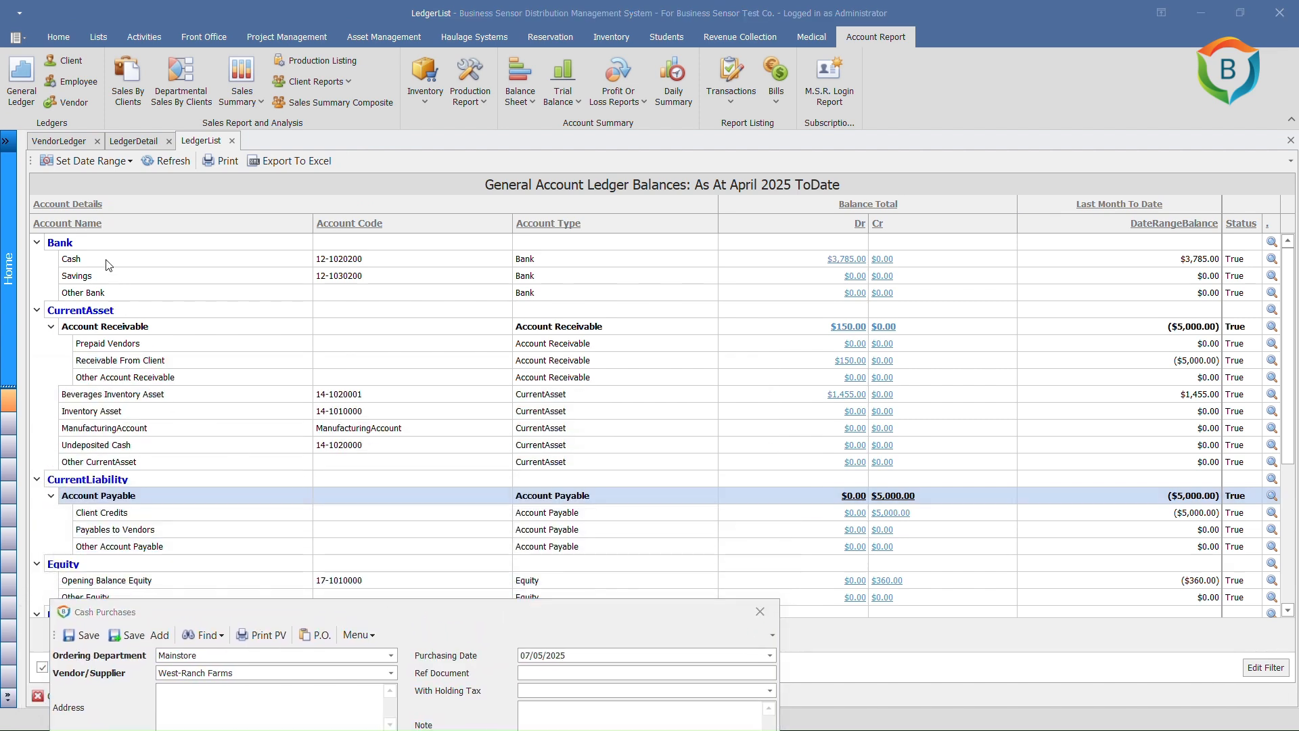
{"action": "left_click", "coordinate": [1271, 260]}
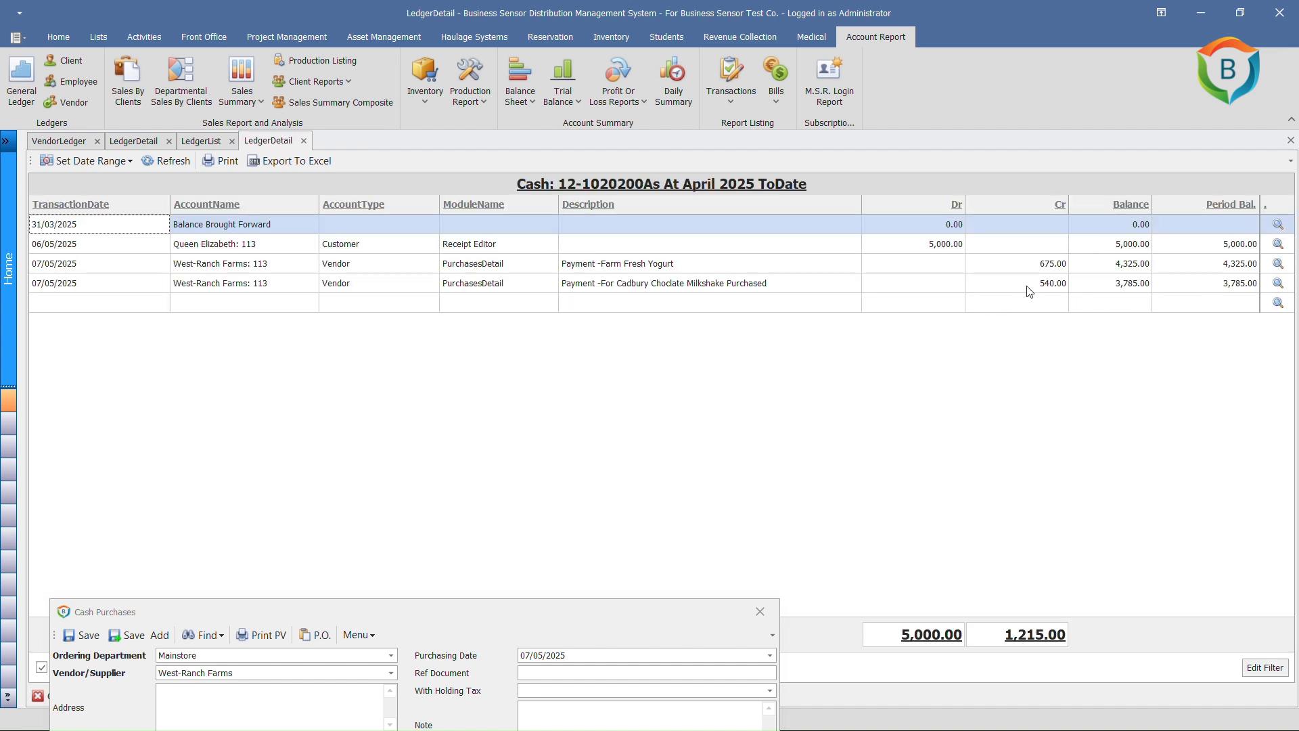
{"action": "left_click", "coordinate": [1066, 270]}
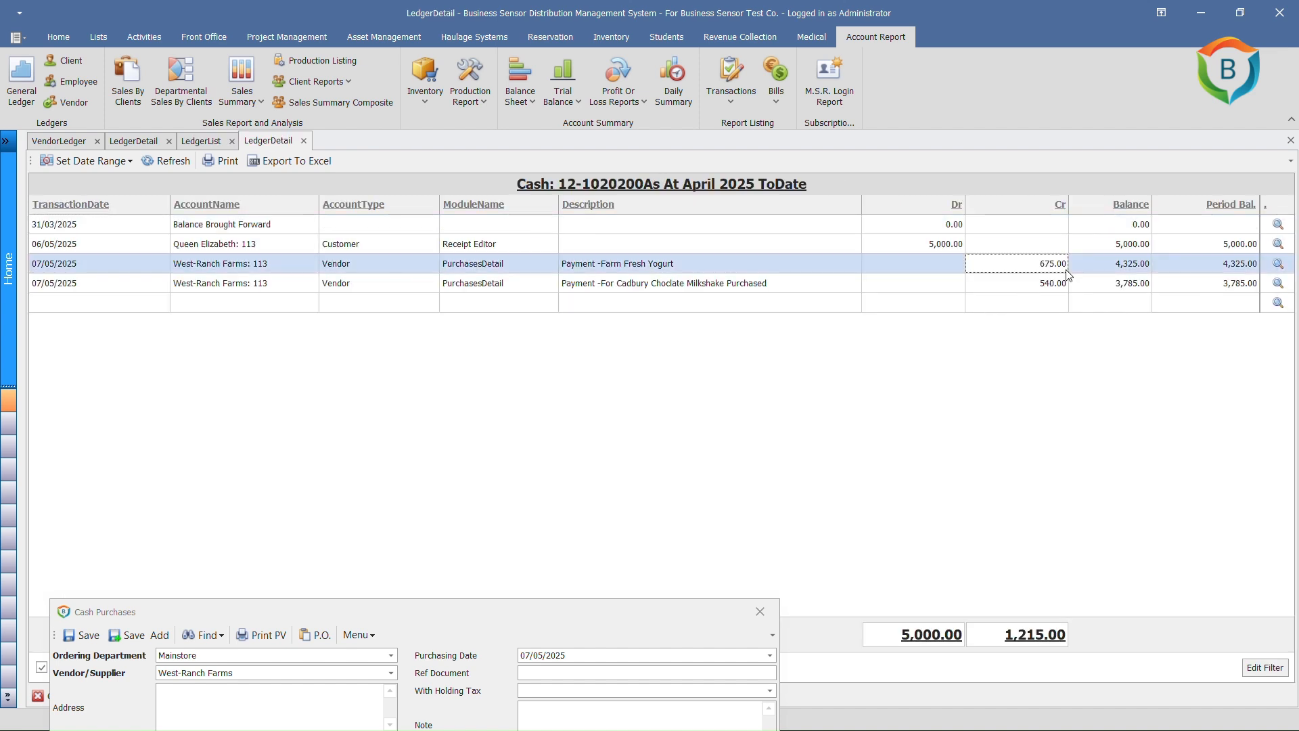
{"action": "left_click", "coordinate": [1064, 290]}
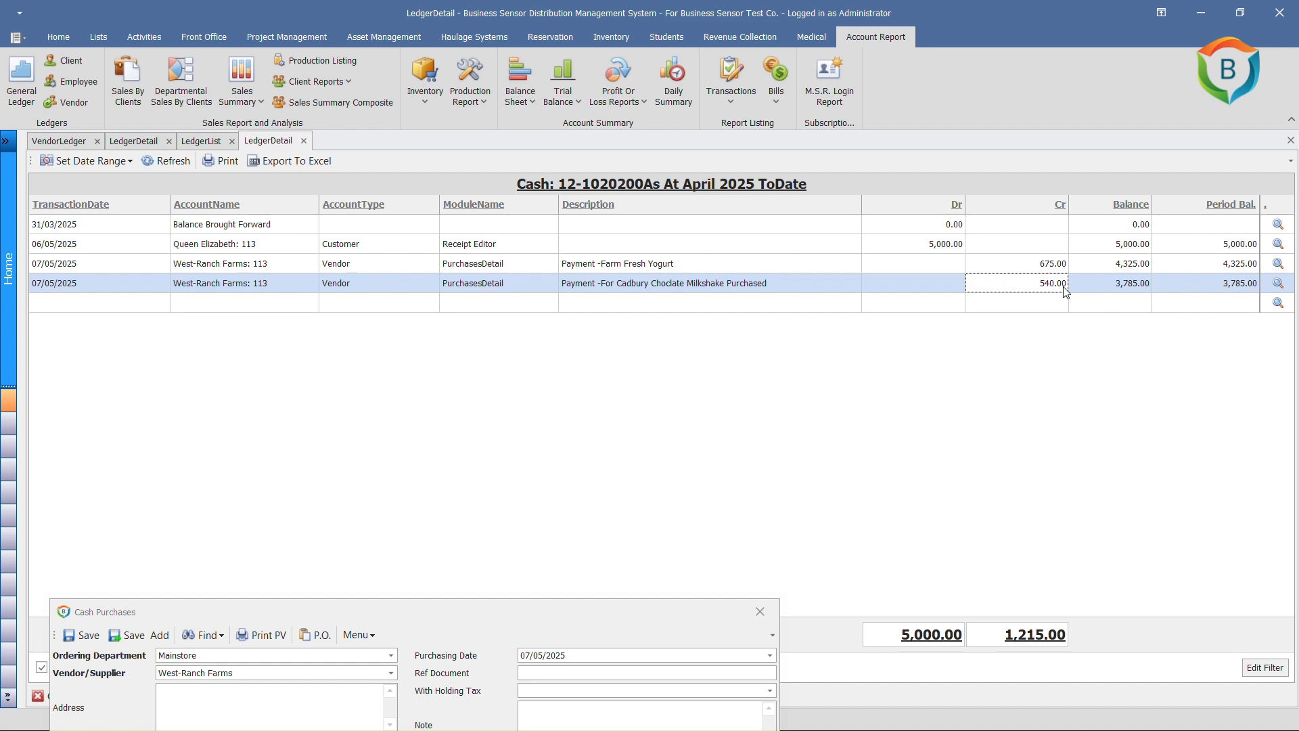
Open the Beverages Inventory Asset account's details from the general ledger list and examine the two PurchasesReceived entries
{"action": "left_click", "coordinate": [200, 143]}
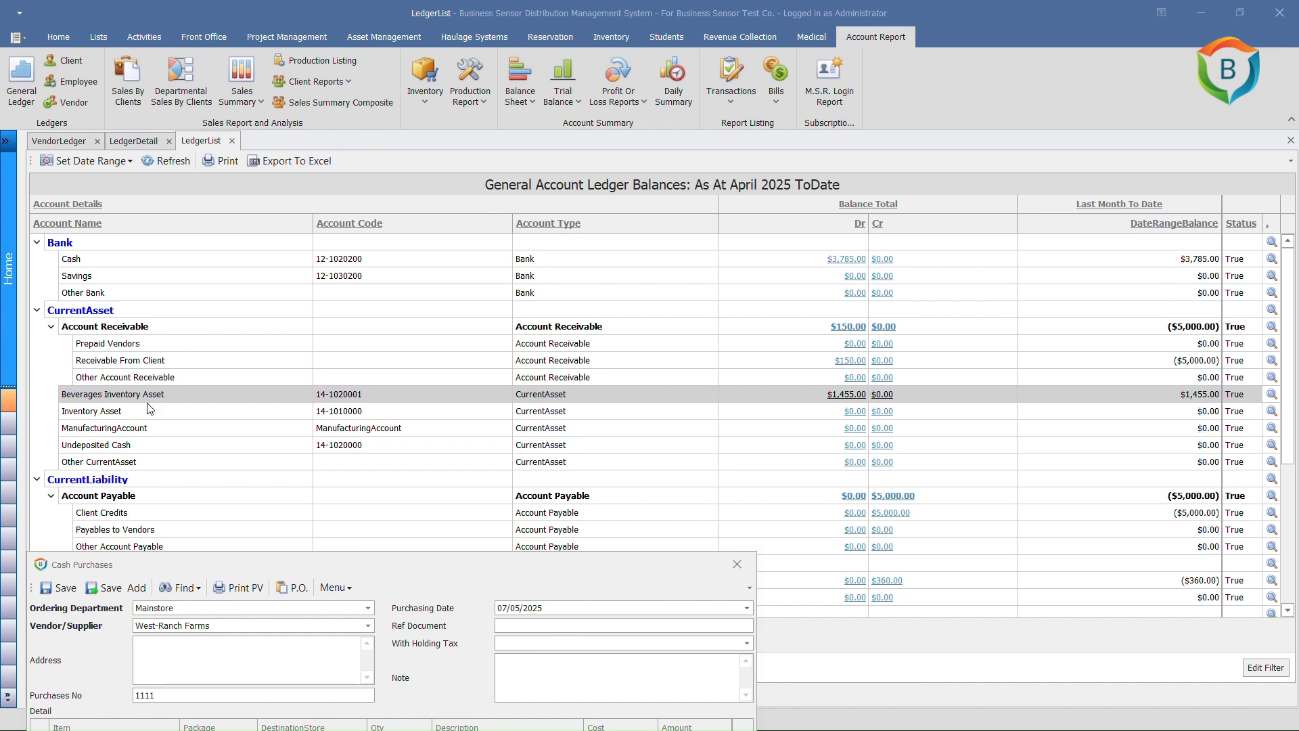
{"action": "left_click", "coordinate": [148, 397]}
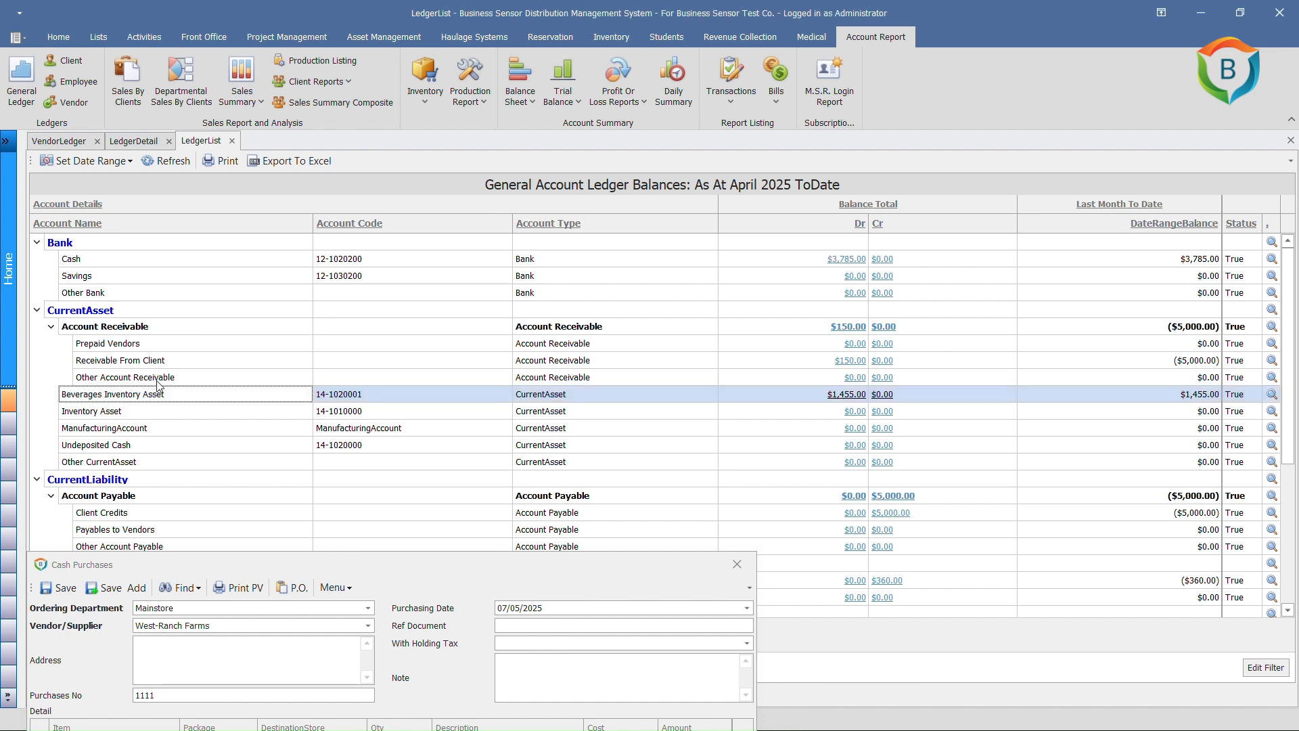
{"action": "left_click", "coordinate": [1272, 394]}
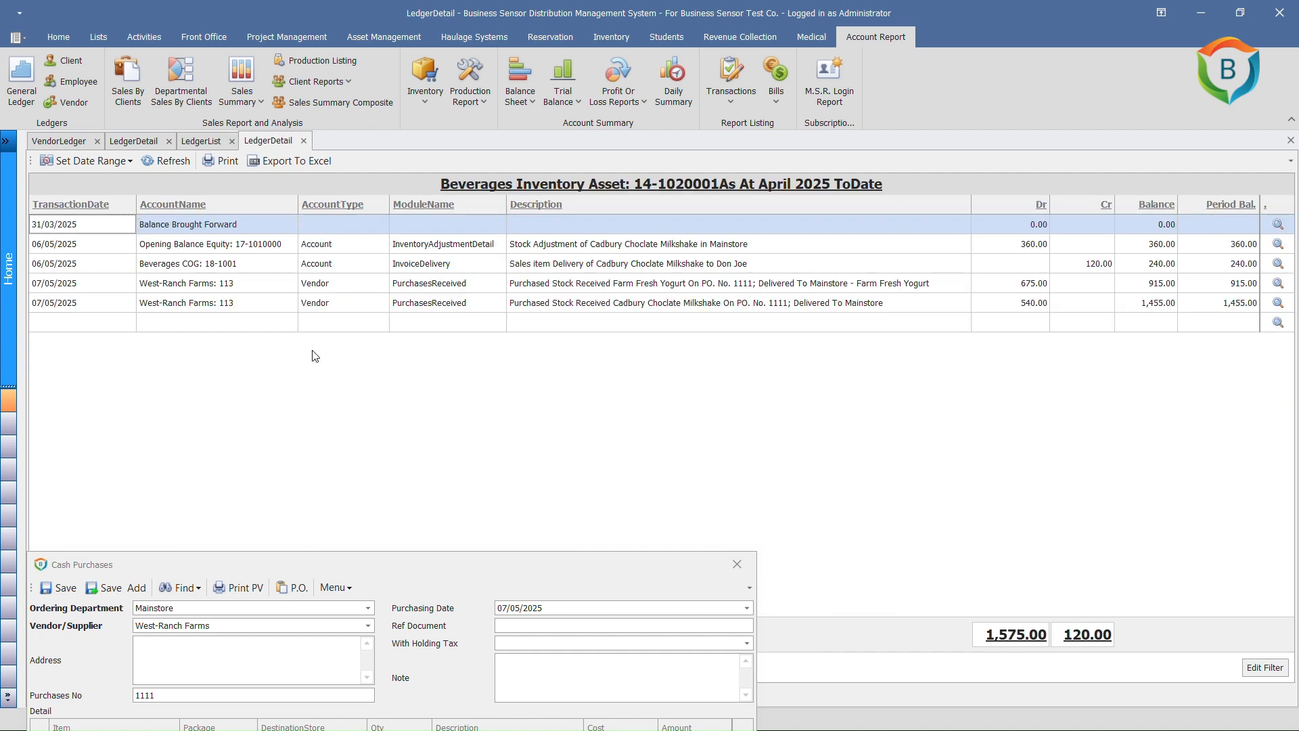
{"action": "left_click", "coordinate": [438, 290]}
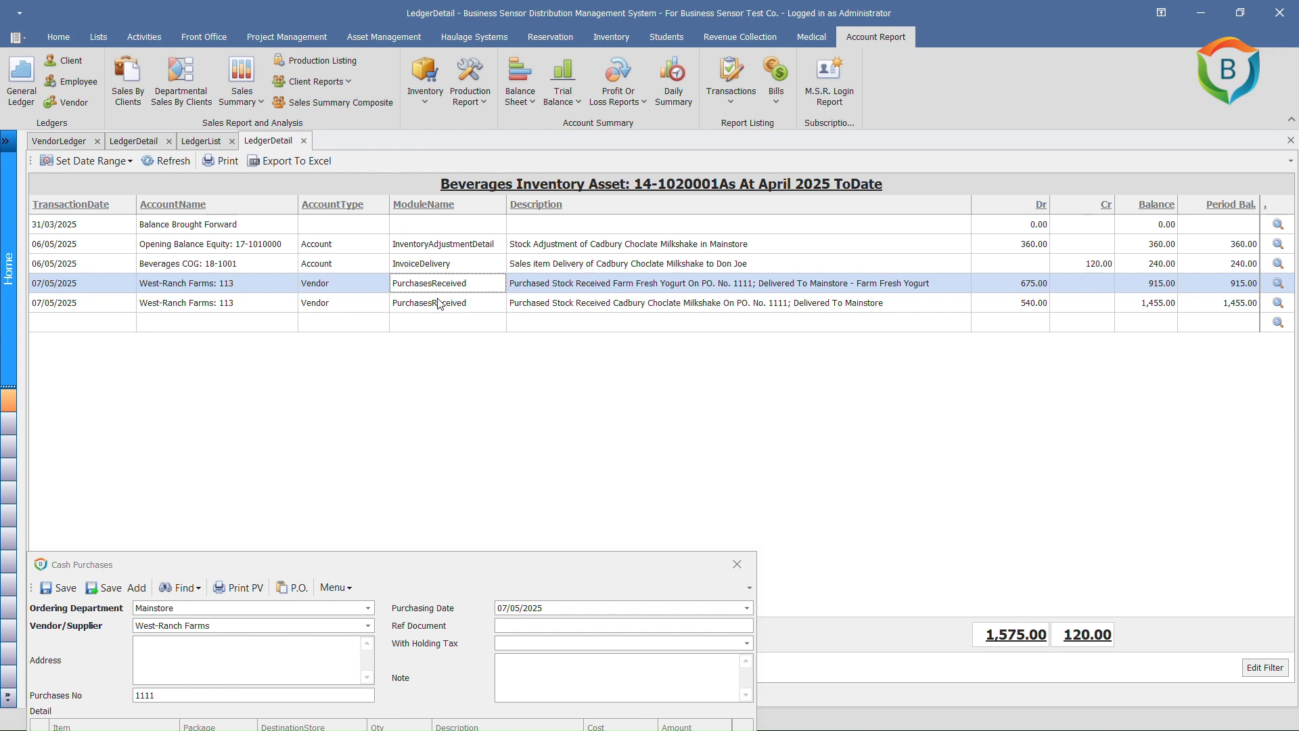
{"action": "left_click", "coordinate": [440, 309]}
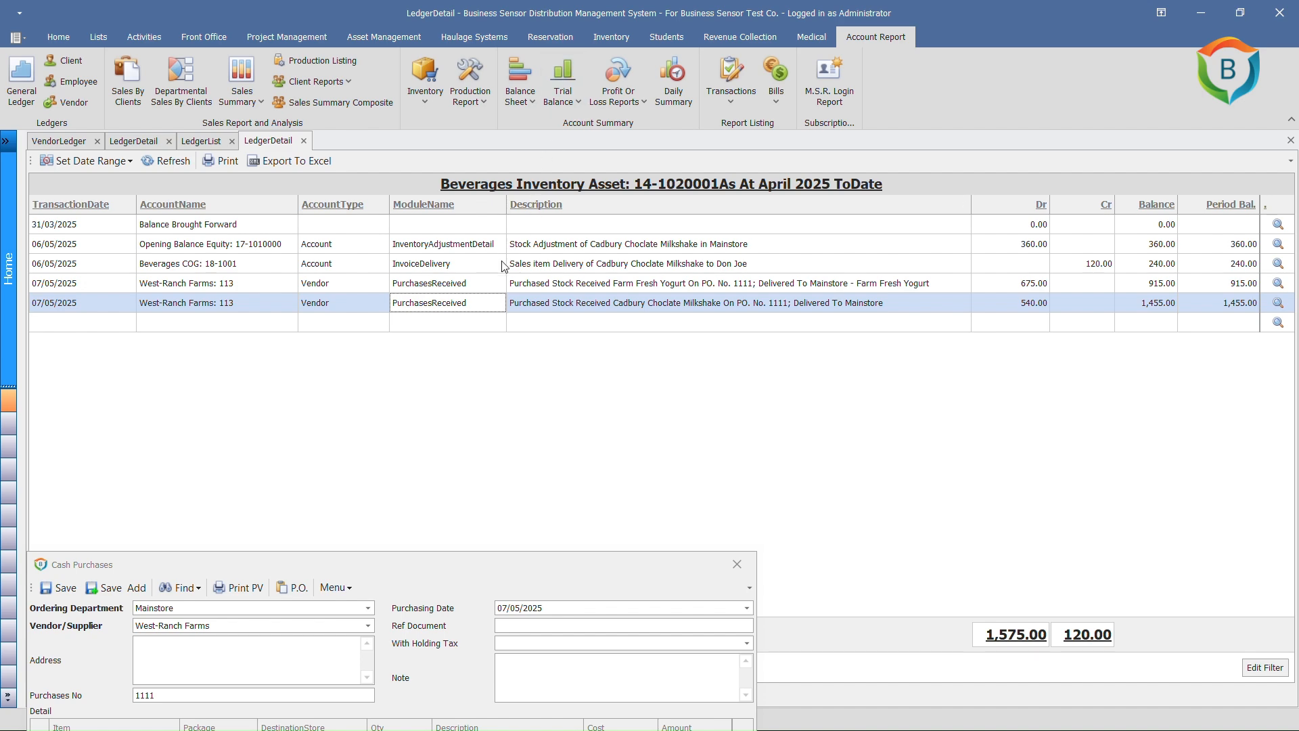
Close the Beverages Inventory Asset ledger detail and the Cash Purchases form, and return to the Activities commands
{"action": "left_click", "coordinate": [303, 140]}
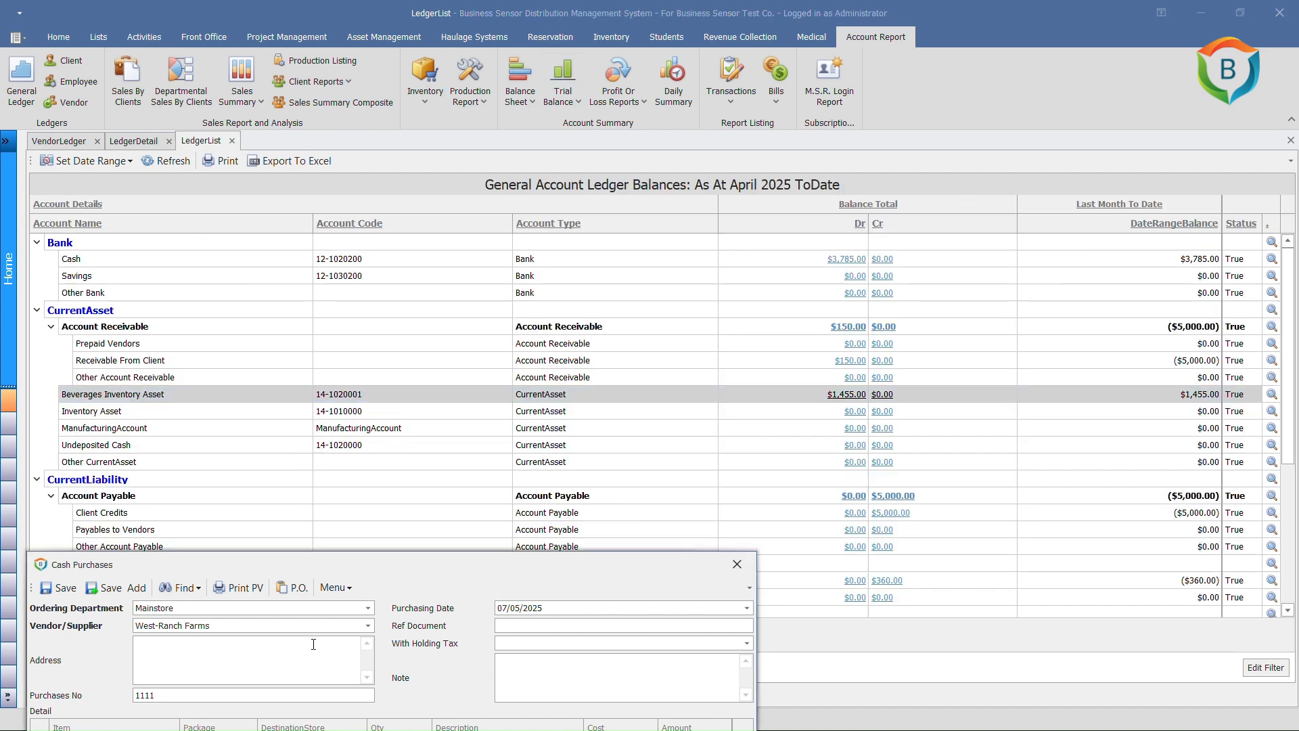
{"action": "left_click_drag", "start_coordinate": [414, 565], "coordinate": [662, 156]}
{"action": "left_click", "coordinate": [984, 154]}
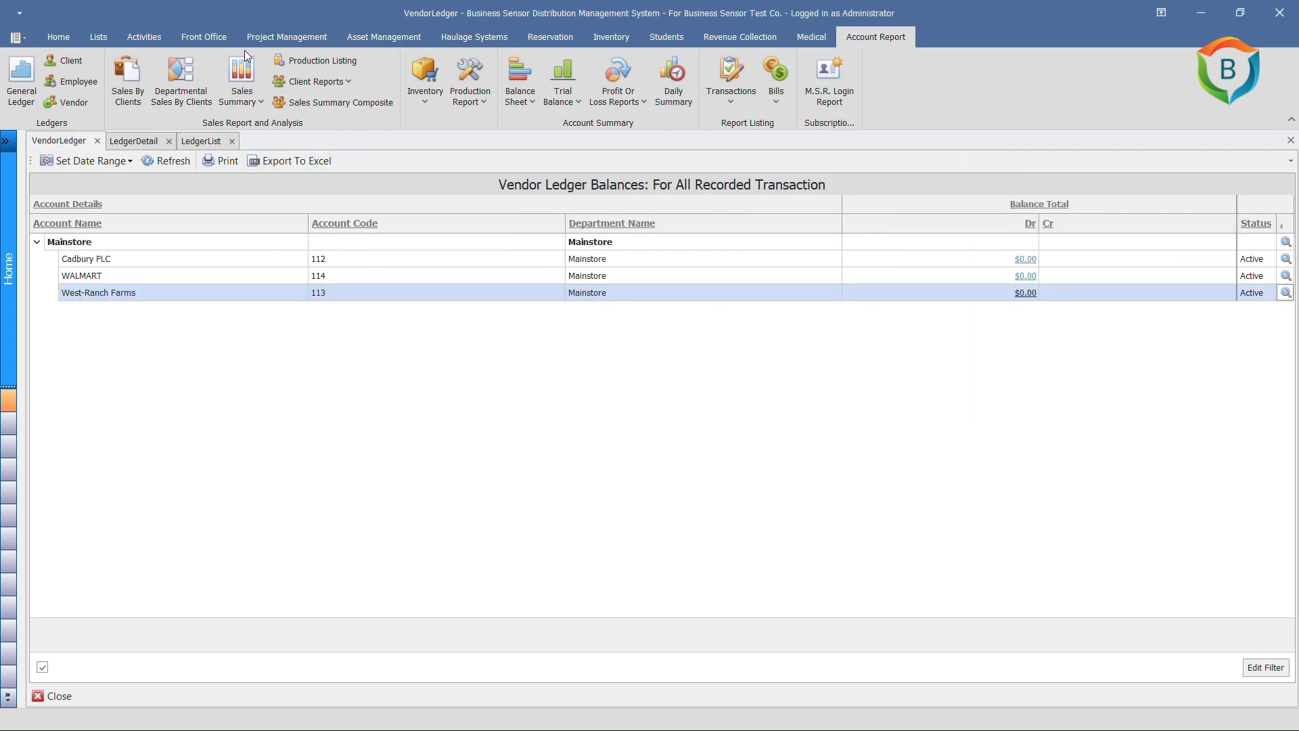
{"action": "left_click", "coordinate": [130, 42]}
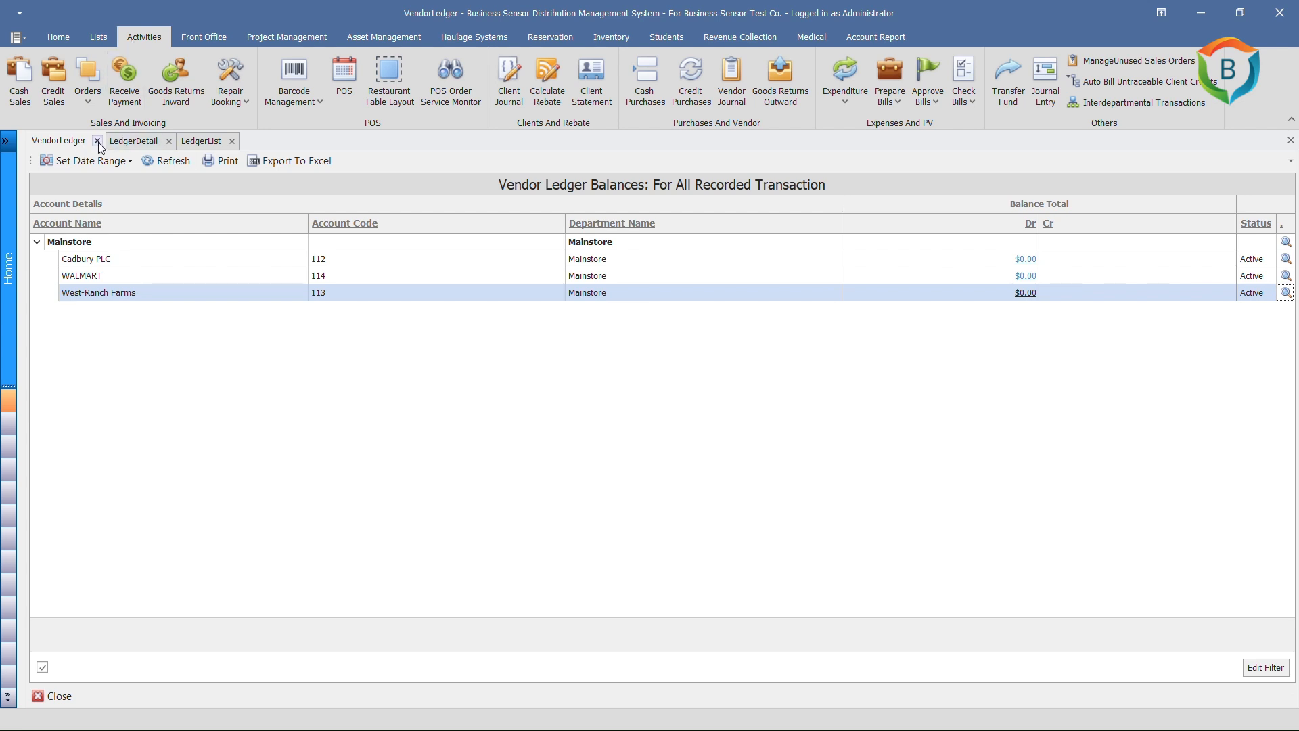
Start a credit purchase with Mainstore as the ordering department and West-Ranch Farms as the vendor
{"action": "left_click", "coordinate": [687, 97]}
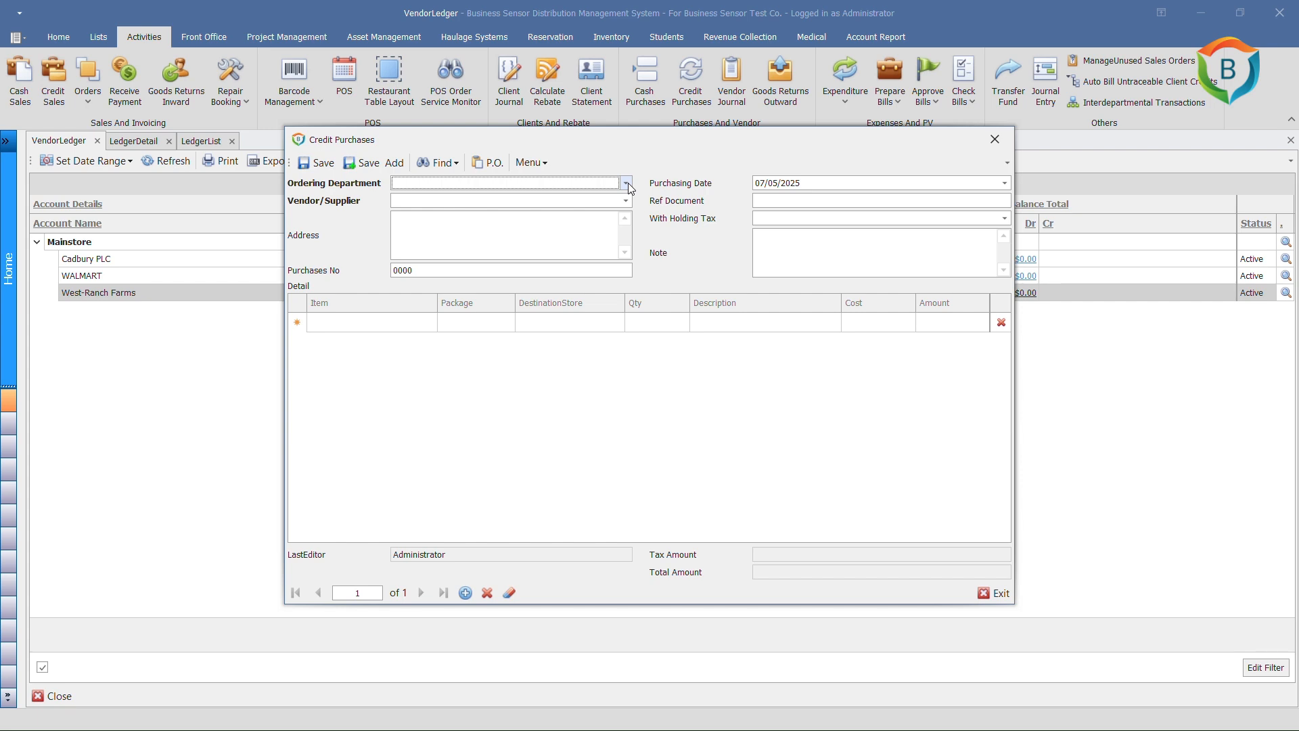
{"action": "left_click", "coordinate": [627, 183]}
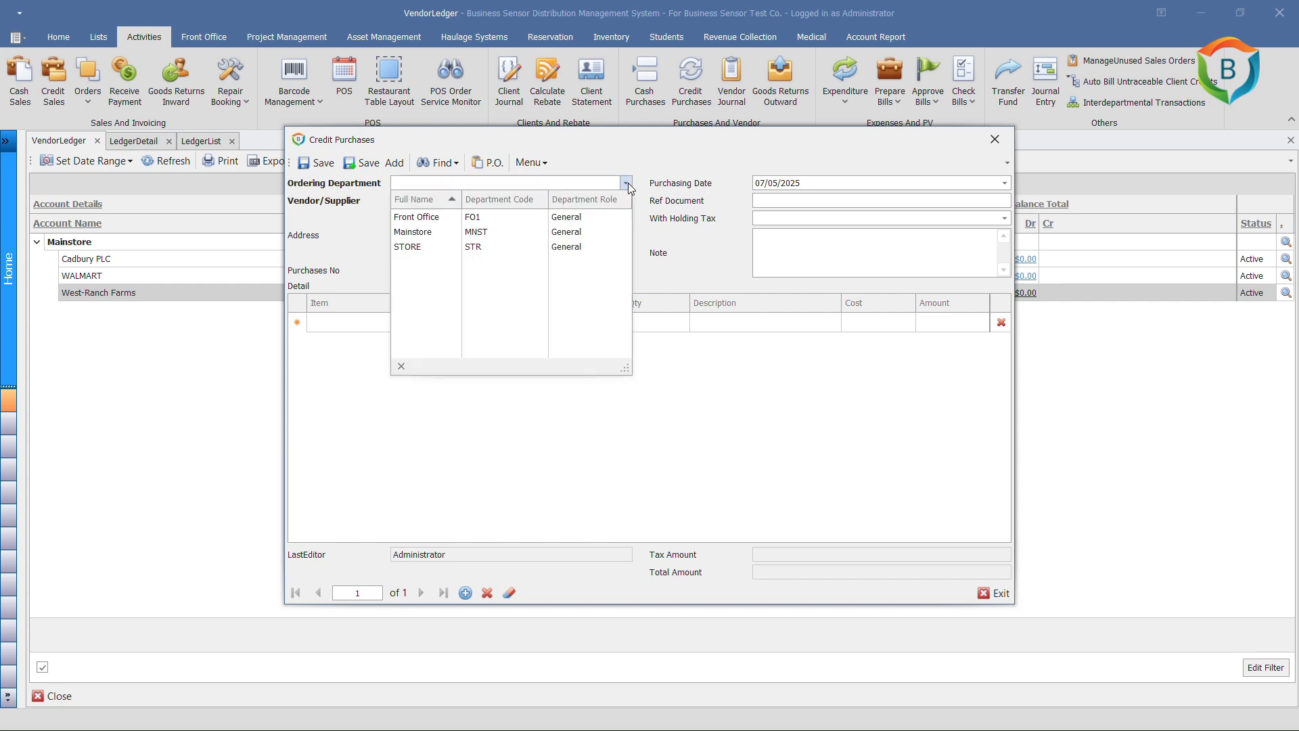
{"action": "left_click", "coordinate": [569, 233]}
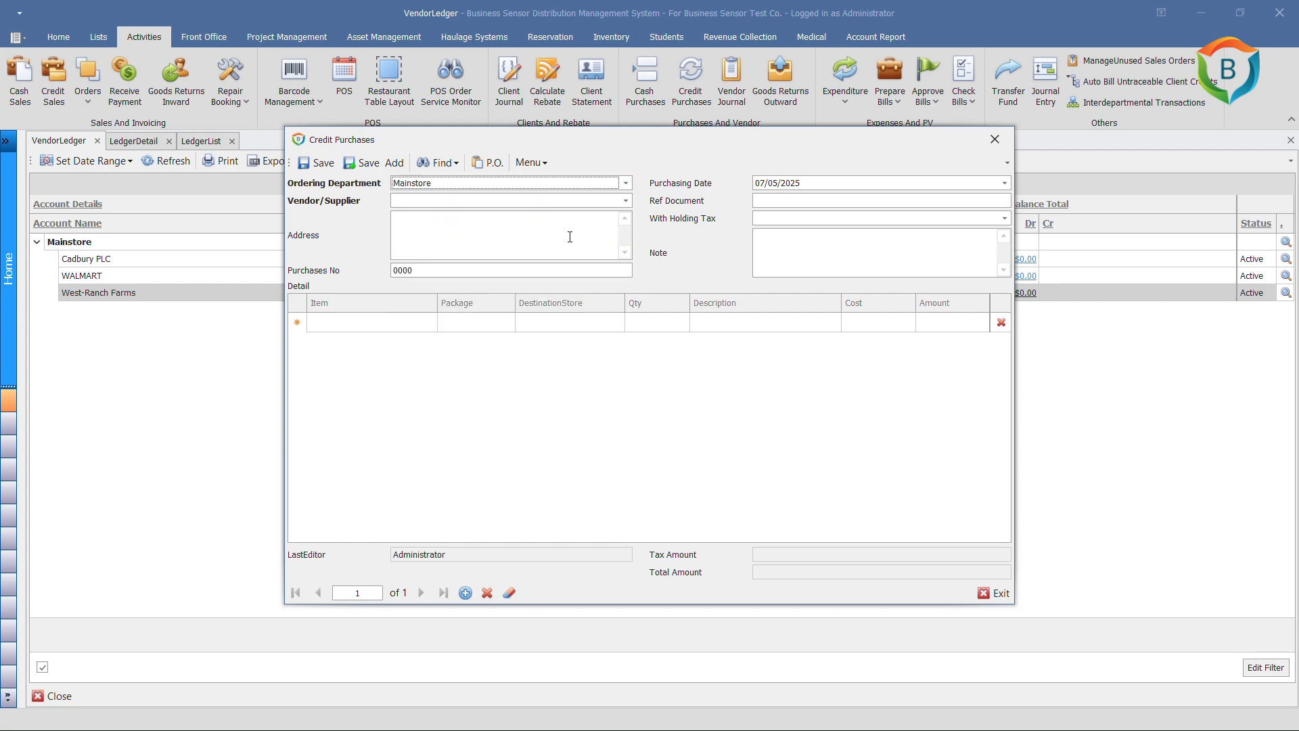
{"action": "left_click", "coordinate": [626, 201]}
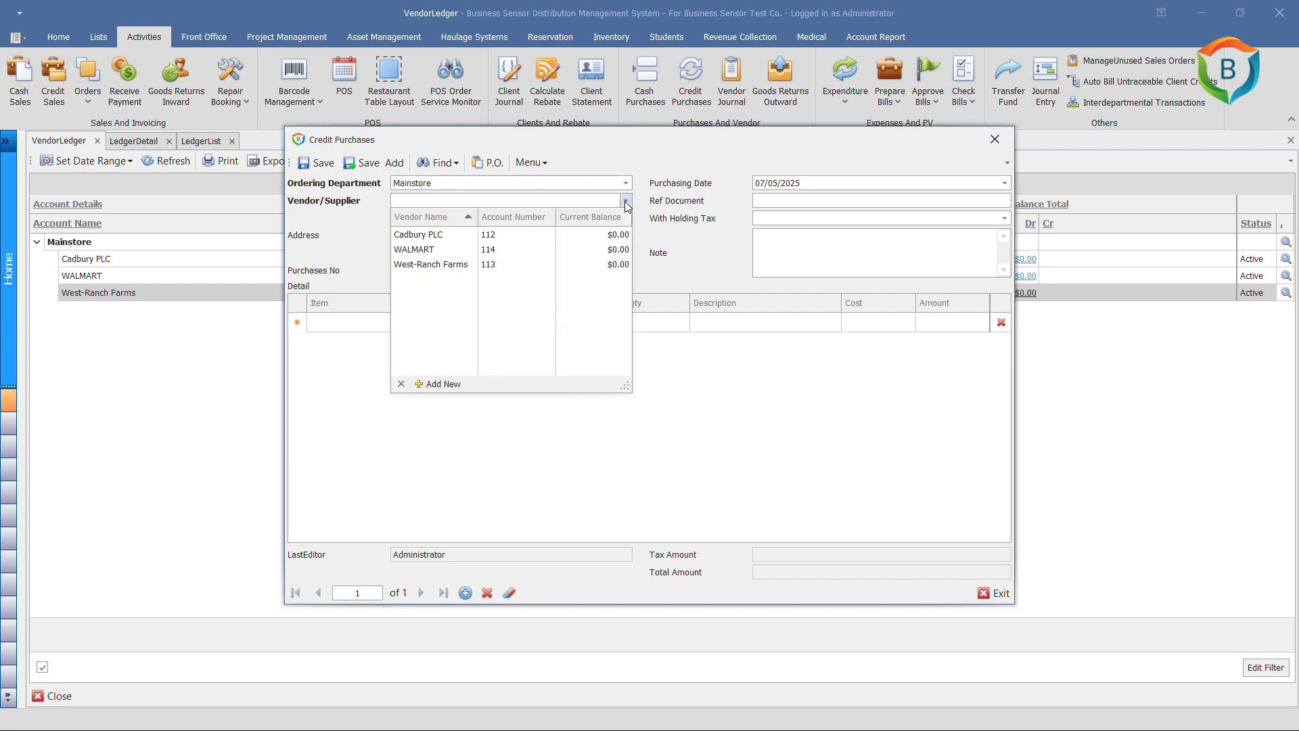
{"action": "left_click", "coordinate": [512, 264]}
Add Farm Fresh Yogurt to the credit purchase with a quantity of 100 and save the record
{"action": "left_click", "coordinate": [432, 323]}
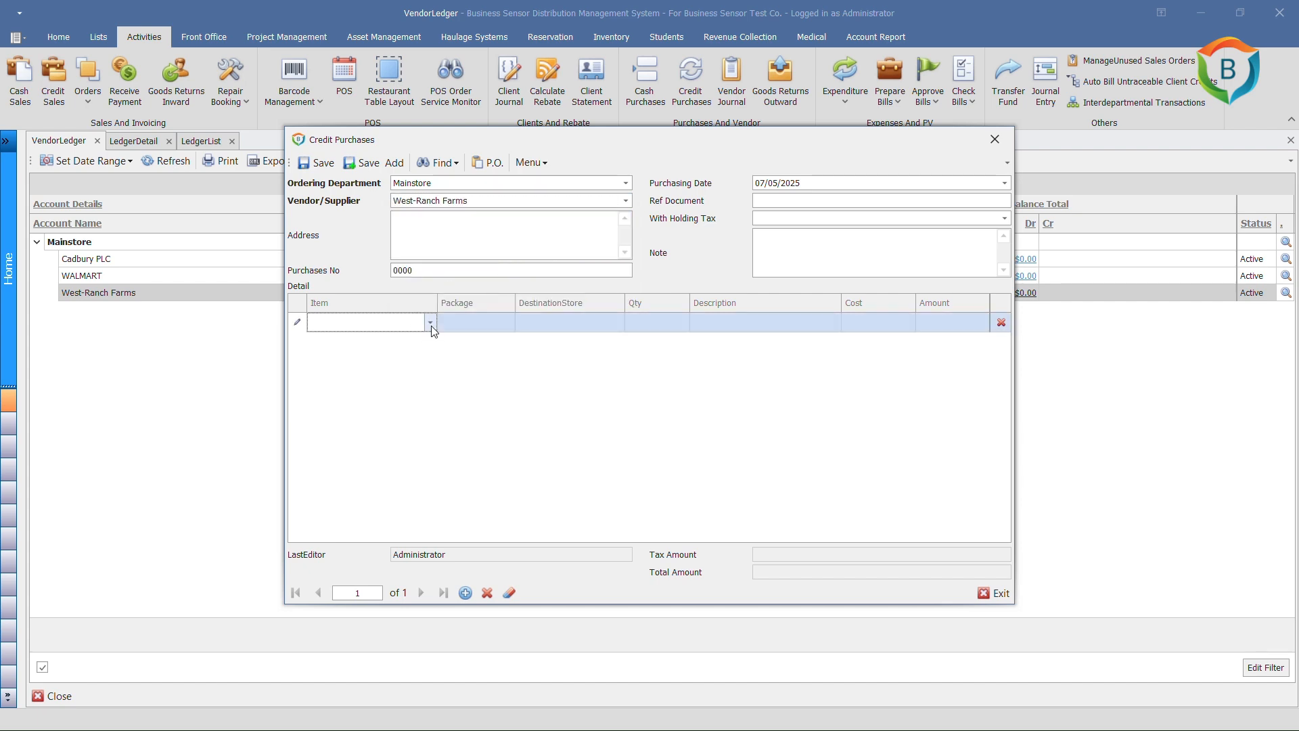
{"action": "left_click", "coordinate": [431, 323]}
{"action": "left_click", "coordinate": [346, 388]}
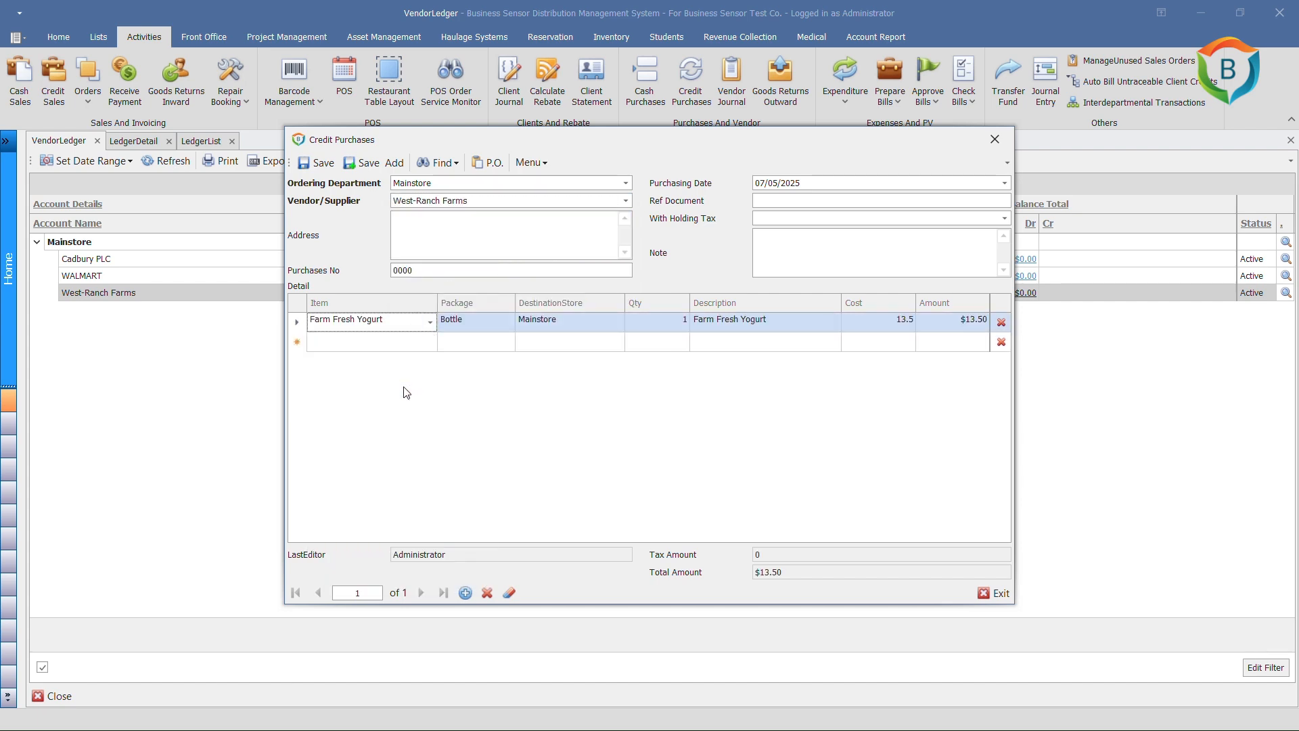
{"action": "left_click", "coordinate": [663, 322]}
{"action": "type", "text": "100"}
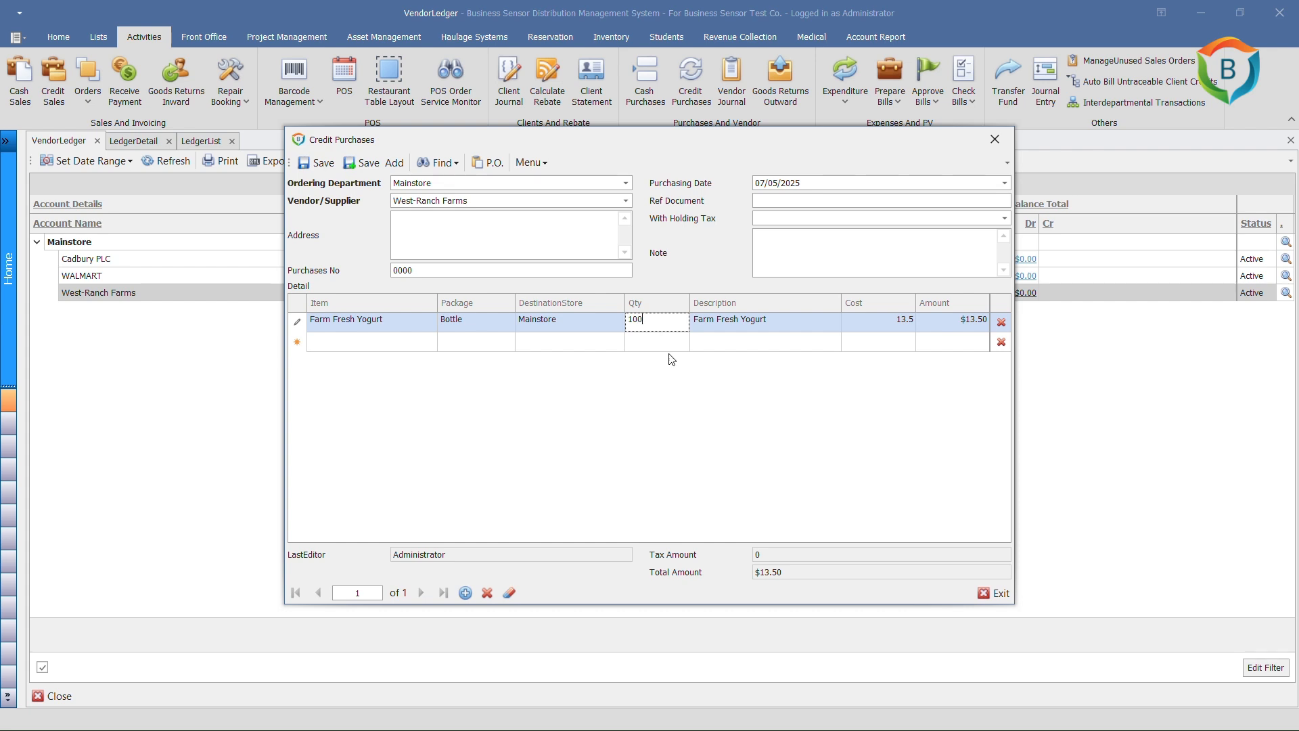
{"action": "key", "text": "Return"}
{"action": "left_click", "coordinate": [321, 166]}
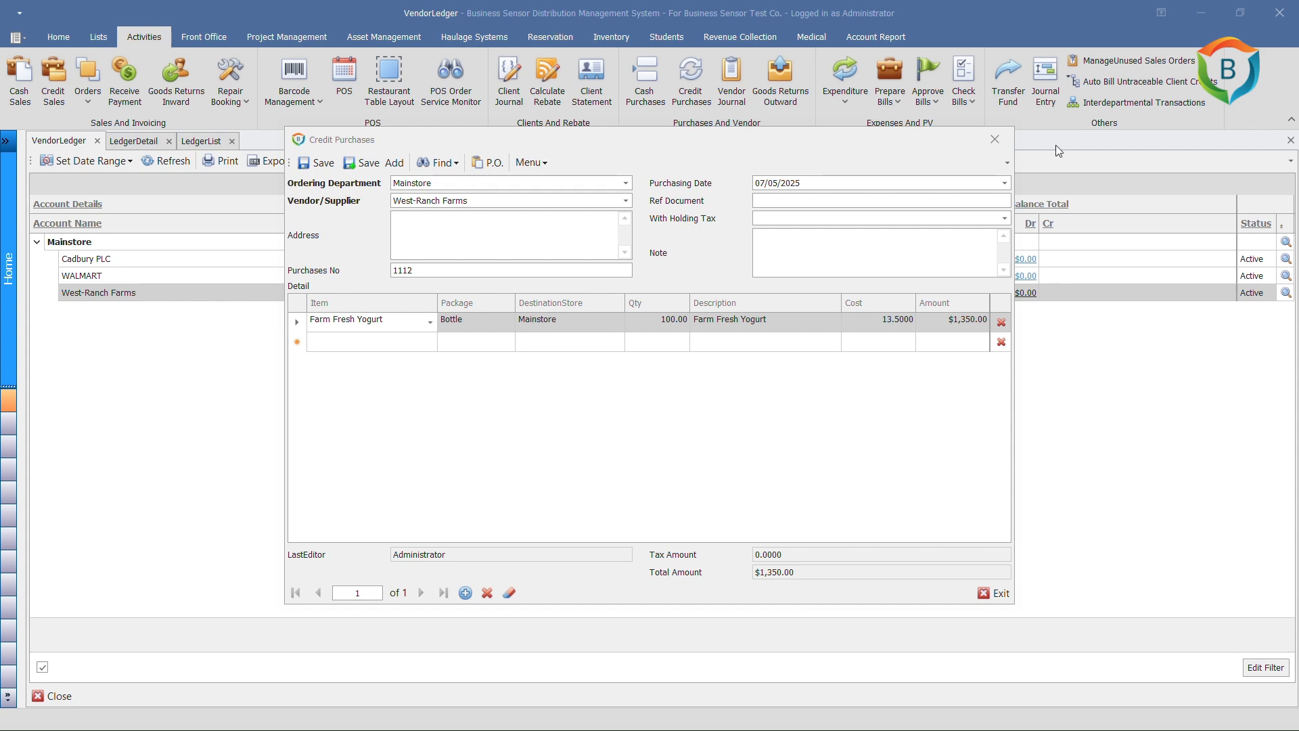
Refresh the vendor ledger balances, open West-Ranch Farms' details, and examine the stock-received entry for the new credit purchase
{"action": "left_click_drag", "start_coordinate": [908, 137], "coordinate": [692, 470]}
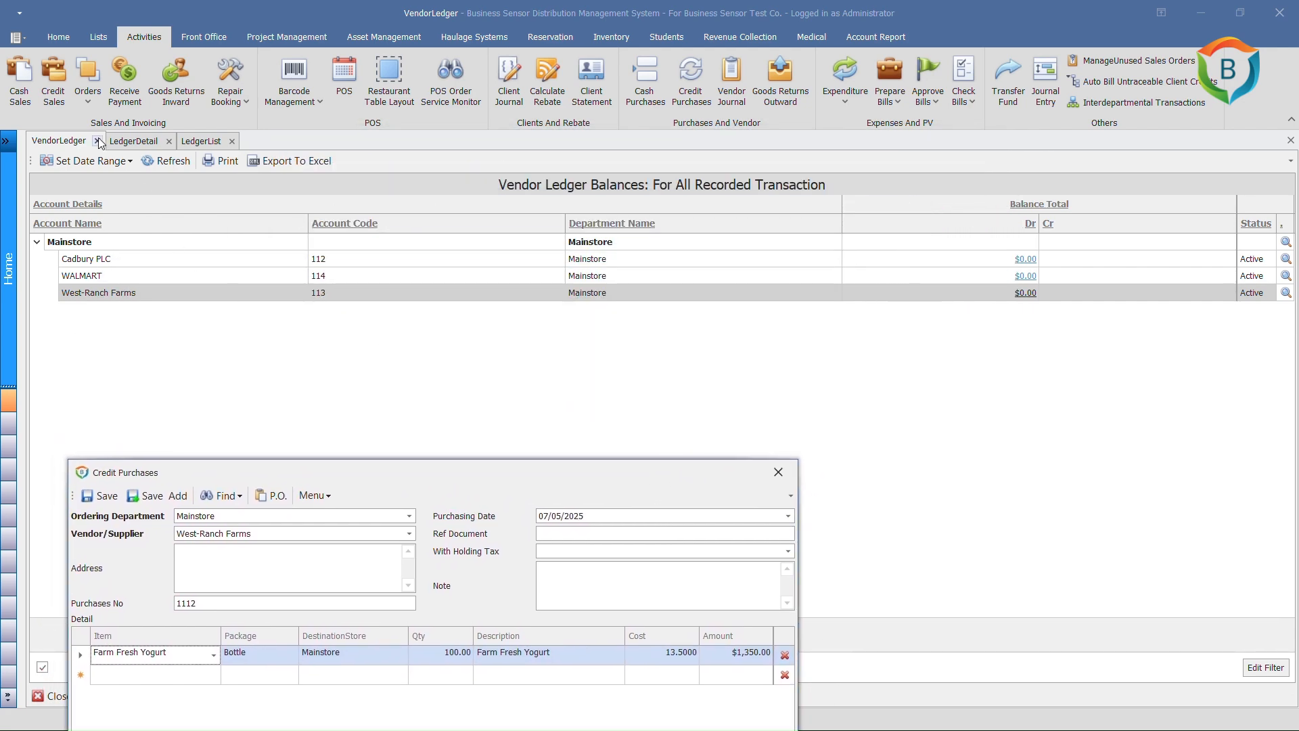
{"action": "left_click", "coordinate": [75, 146]}
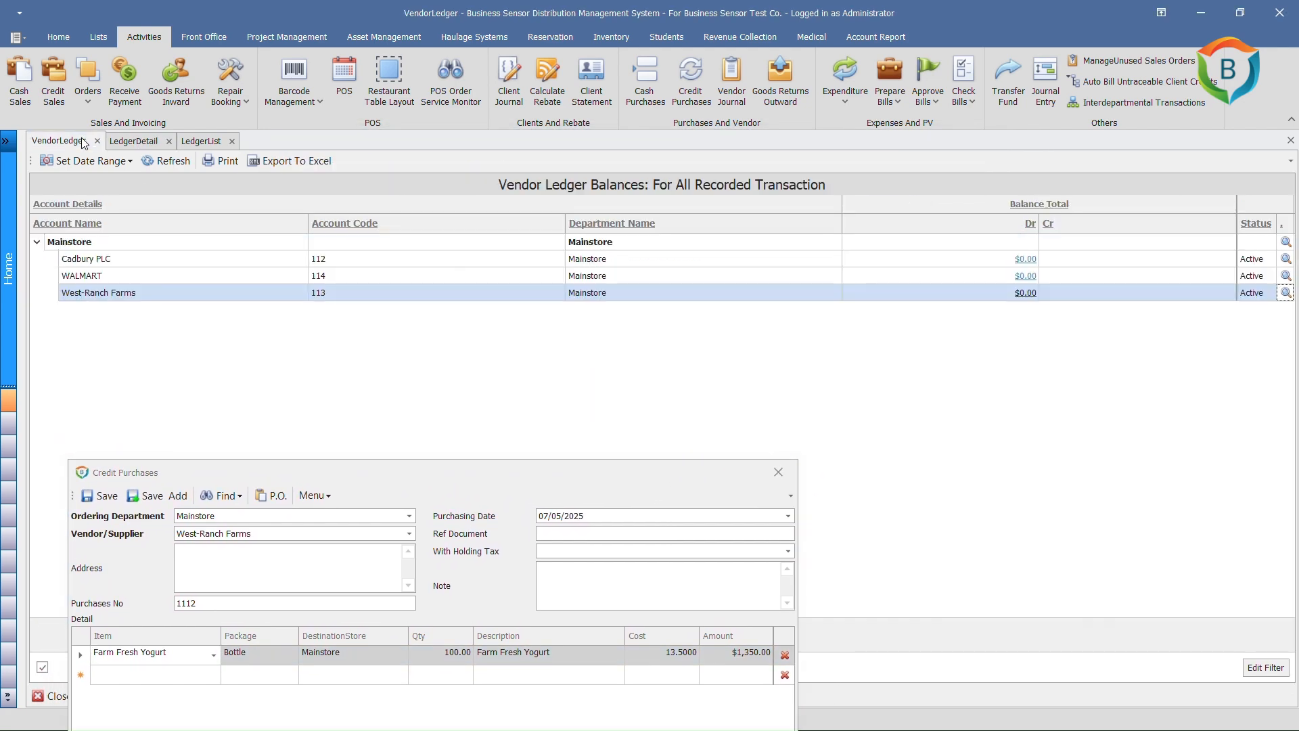
{"action": "left_click", "coordinate": [150, 161]}
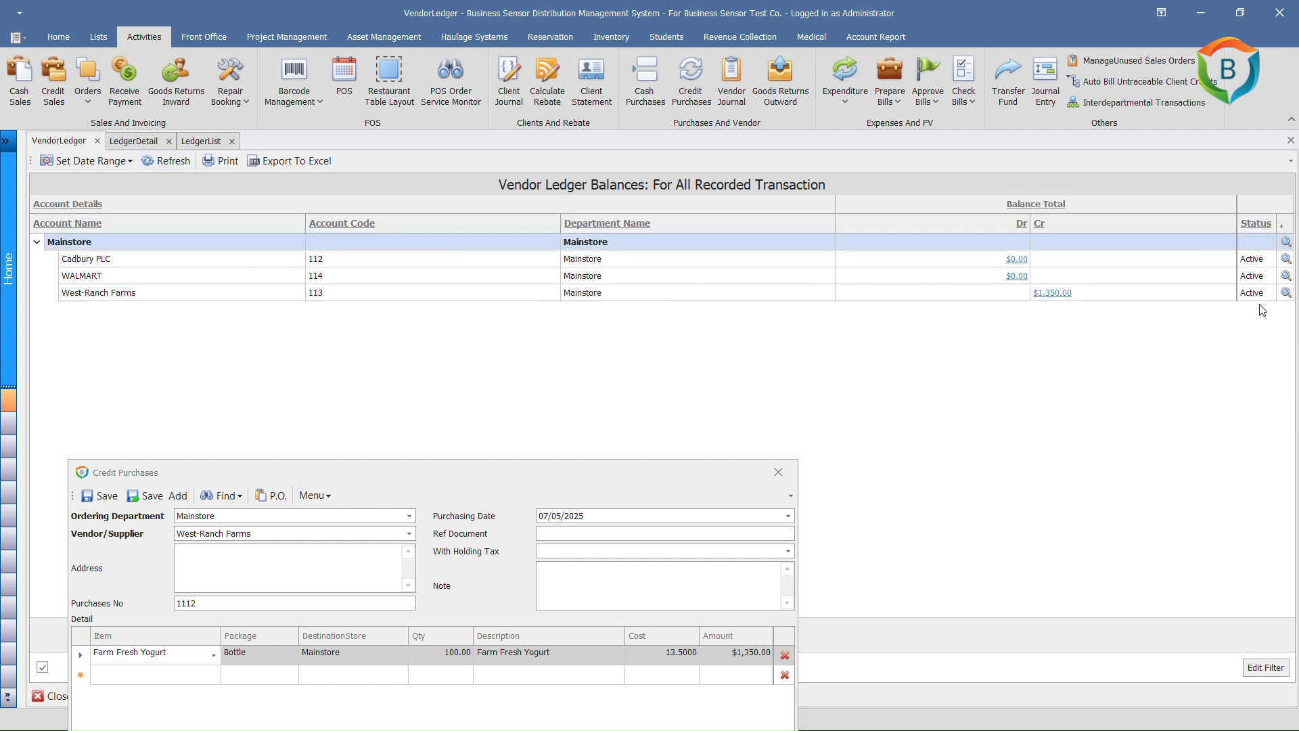
{"action": "left_click", "coordinate": [1286, 298]}
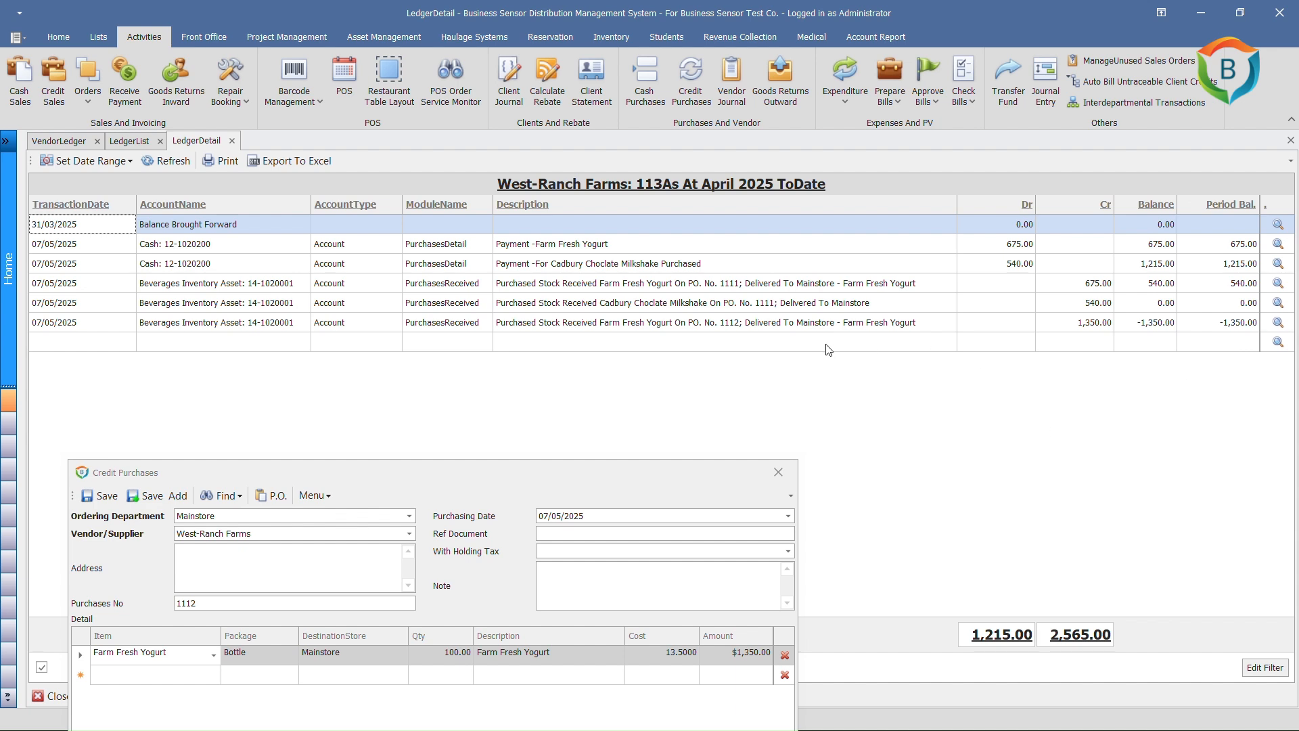
{"action": "left_click", "coordinate": [769, 330]}
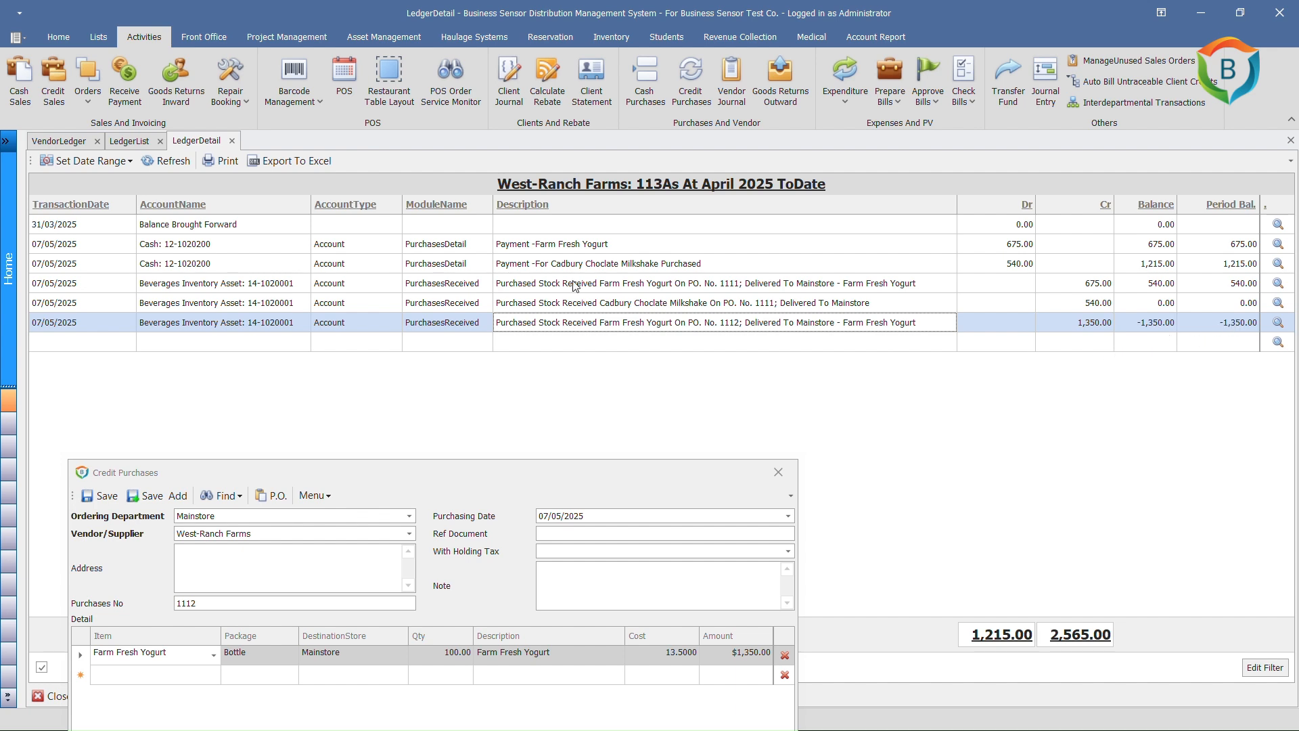
Refresh the general ledger balances, open the Payables to Vendors details, and examine the entry for the yogurt credit purchase
{"action": "left_click", "coordinate": [153, 145]}
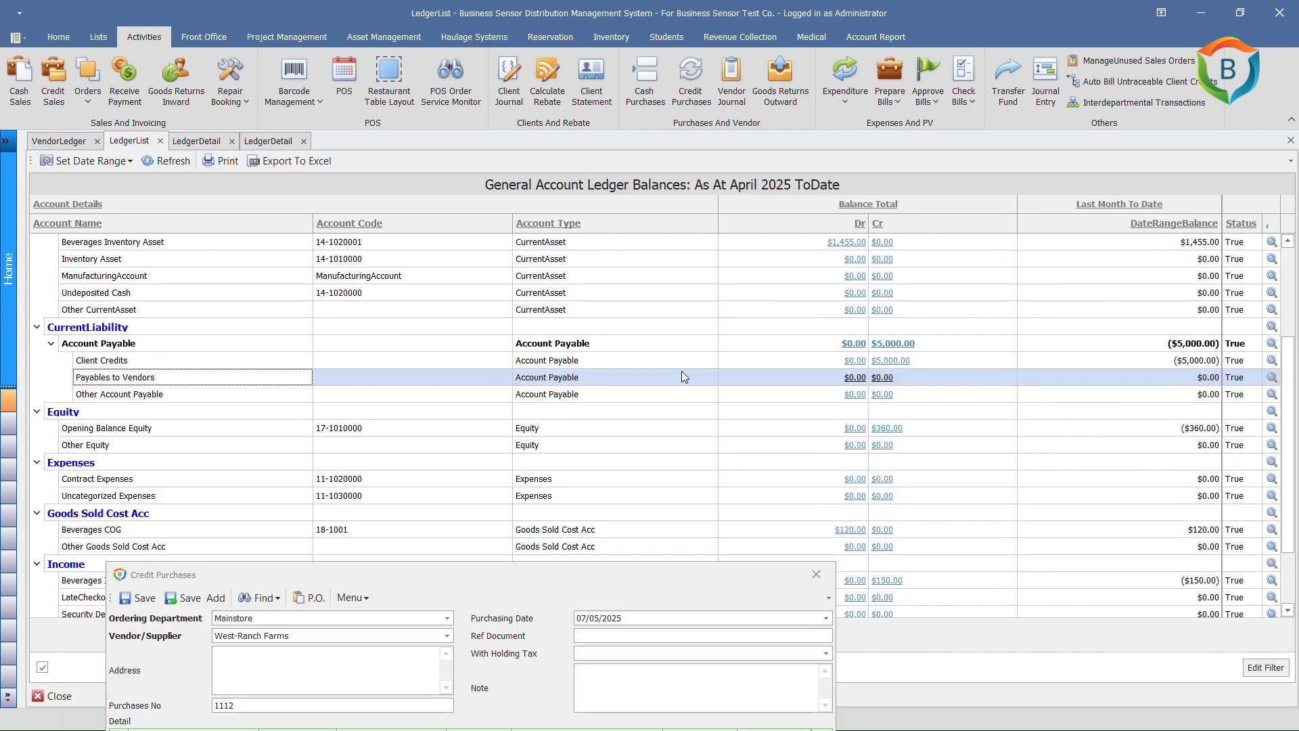
{"action": "left_click", "coordinate": [160, 165]}
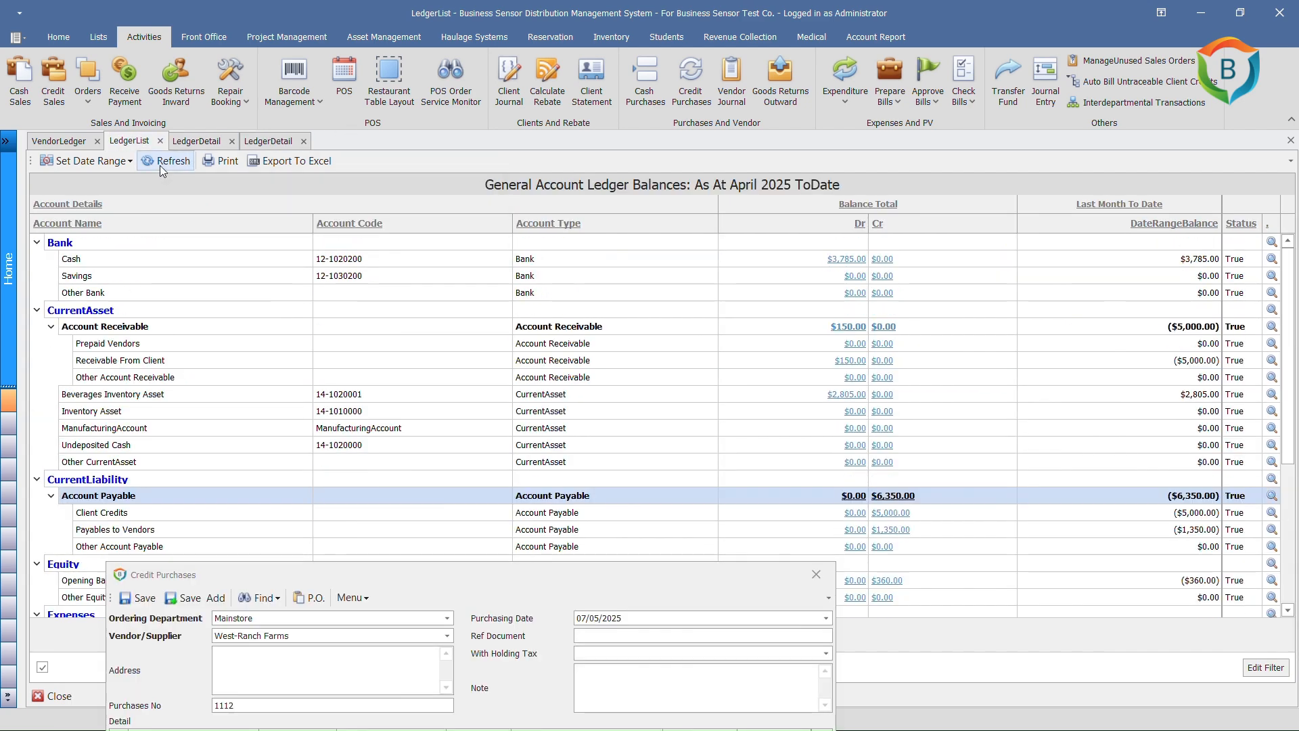
{"action": "scroll", "coordinate": [268, 380], "scroll_direction": "down", "scroll_amount": 3}
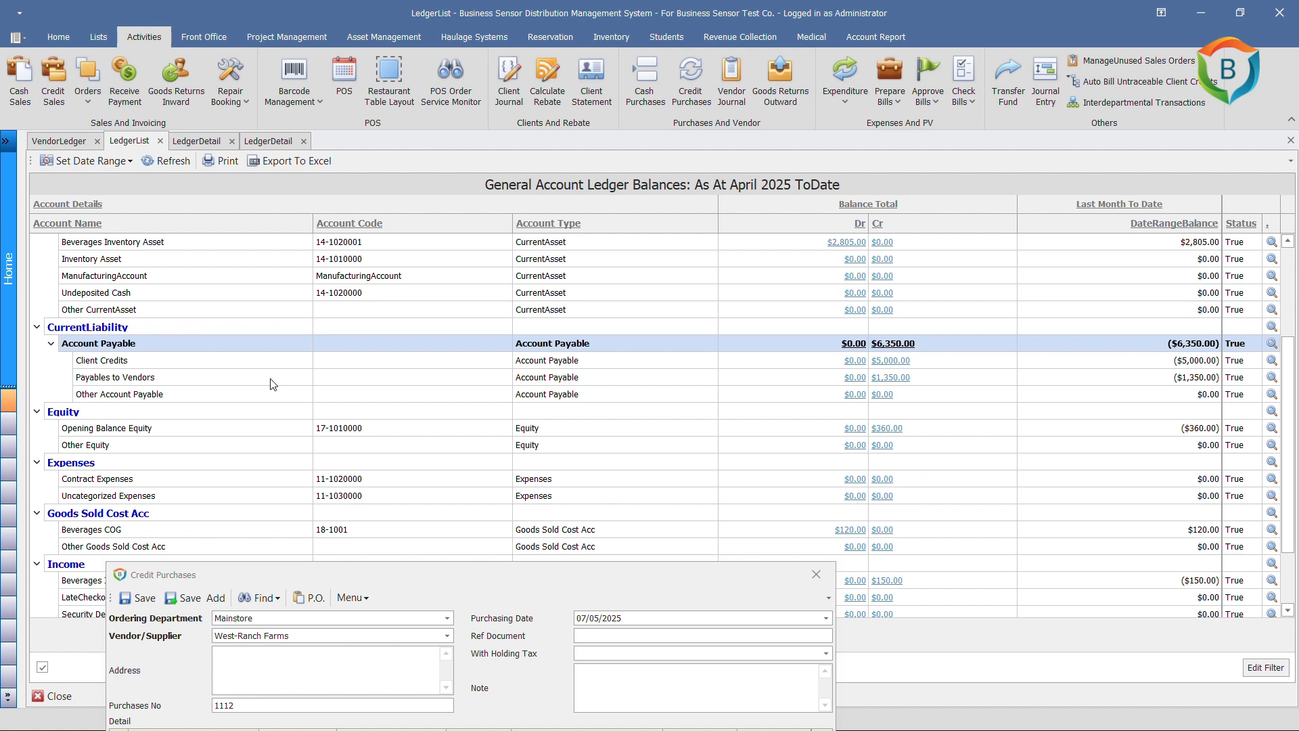
{"action": "left_click", "coordinate": [234, 380]}
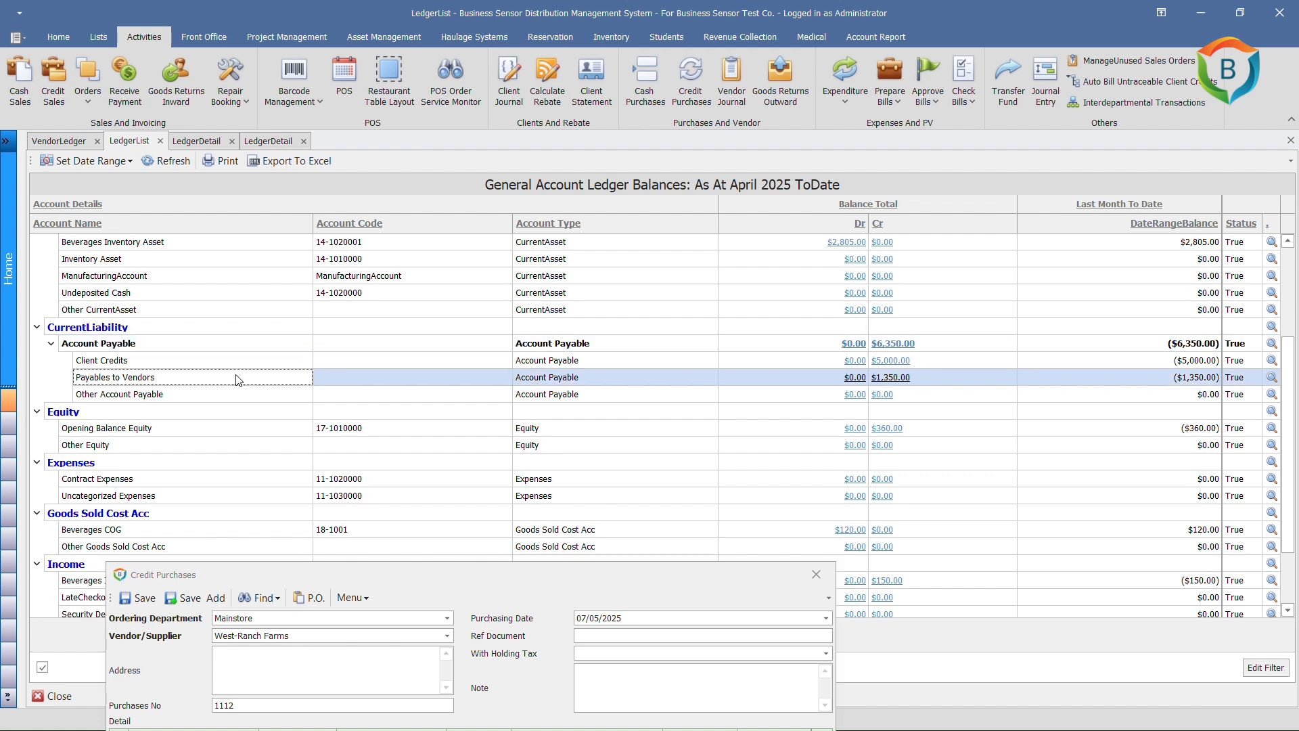
{"action": "left_click", "coordinate": [1273, 377]}
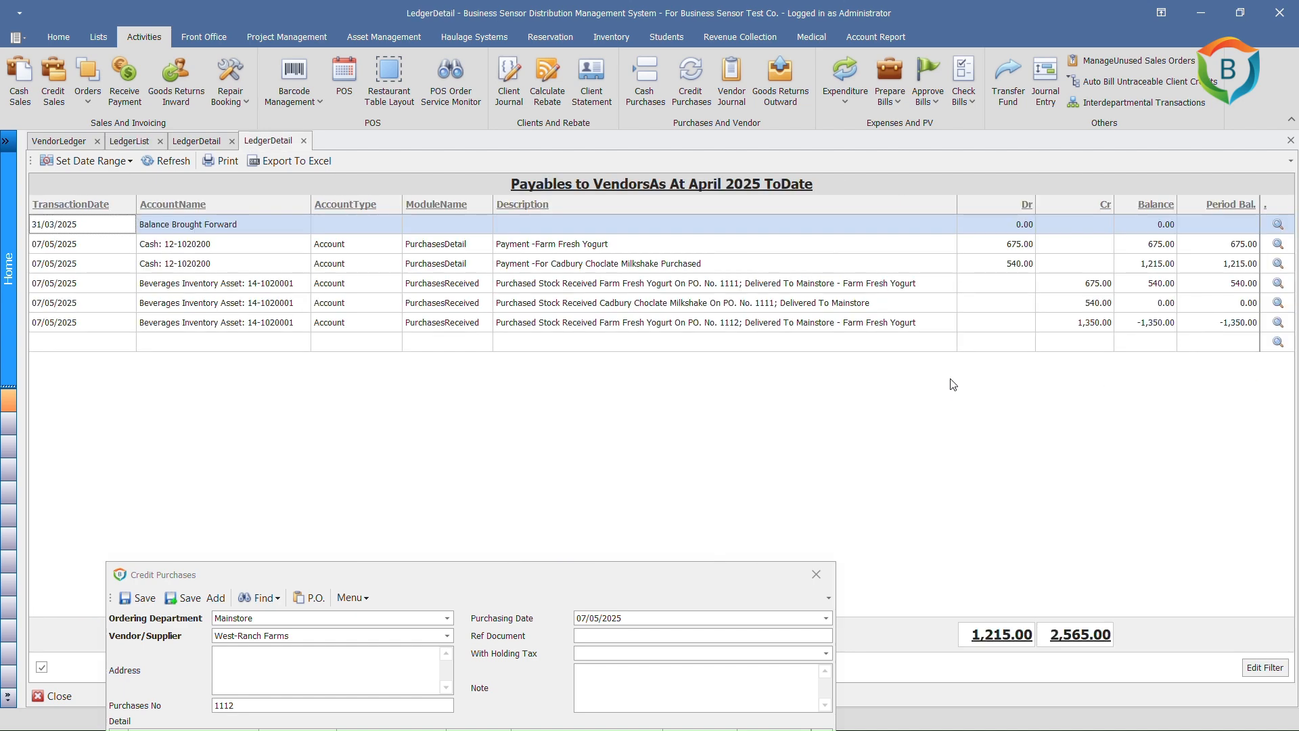
{"action": "left_click", "coordinate": [984, 326]}
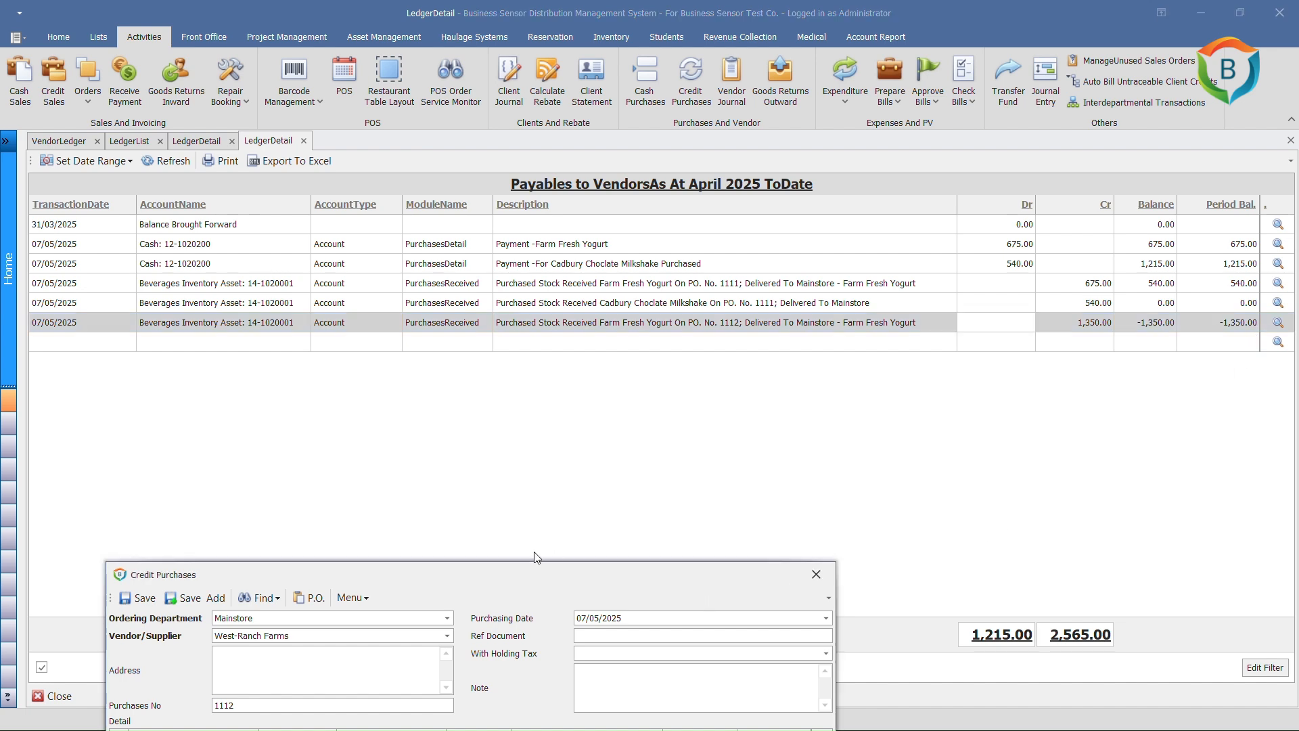
Bring the Credit Purchases form back into full view and close it
{"action": "left_click_drag", "start_coordinate": [521, 590], "coordinate": [655, 171]}
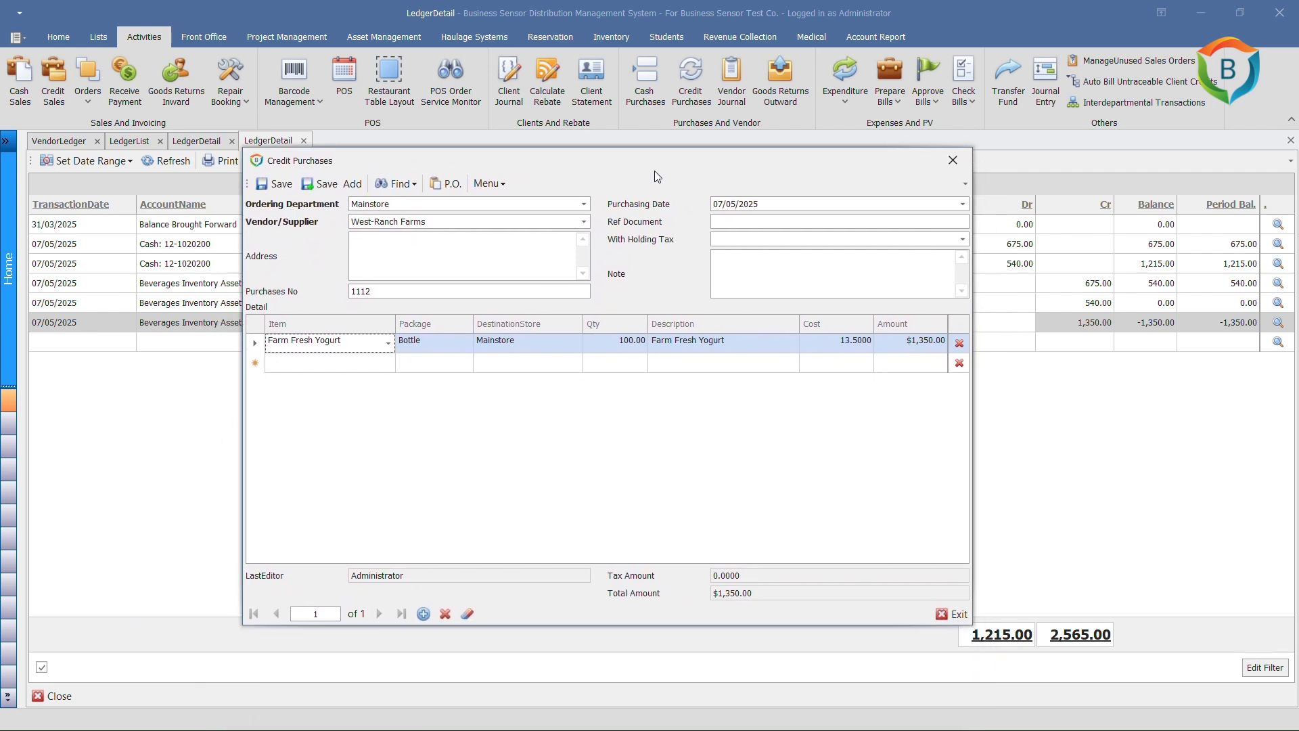
{"action": "left_click", "coordinate": [952, 160]}
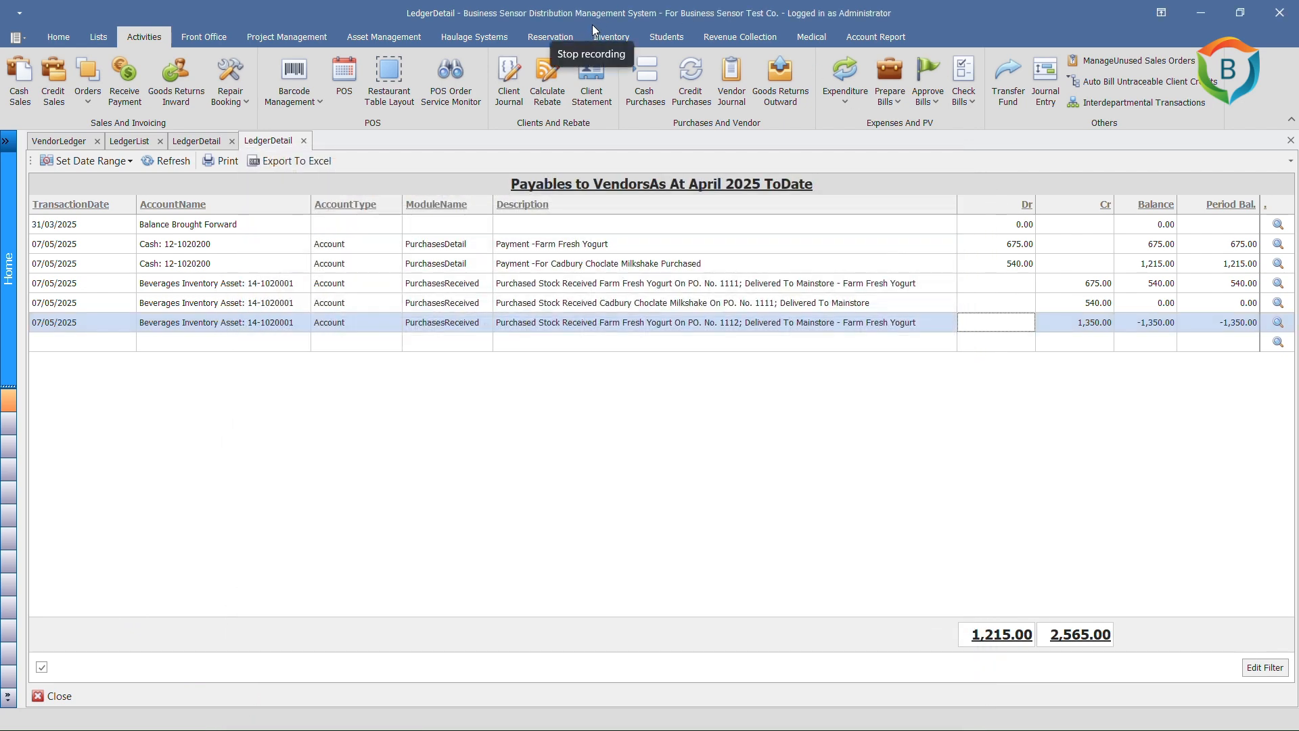